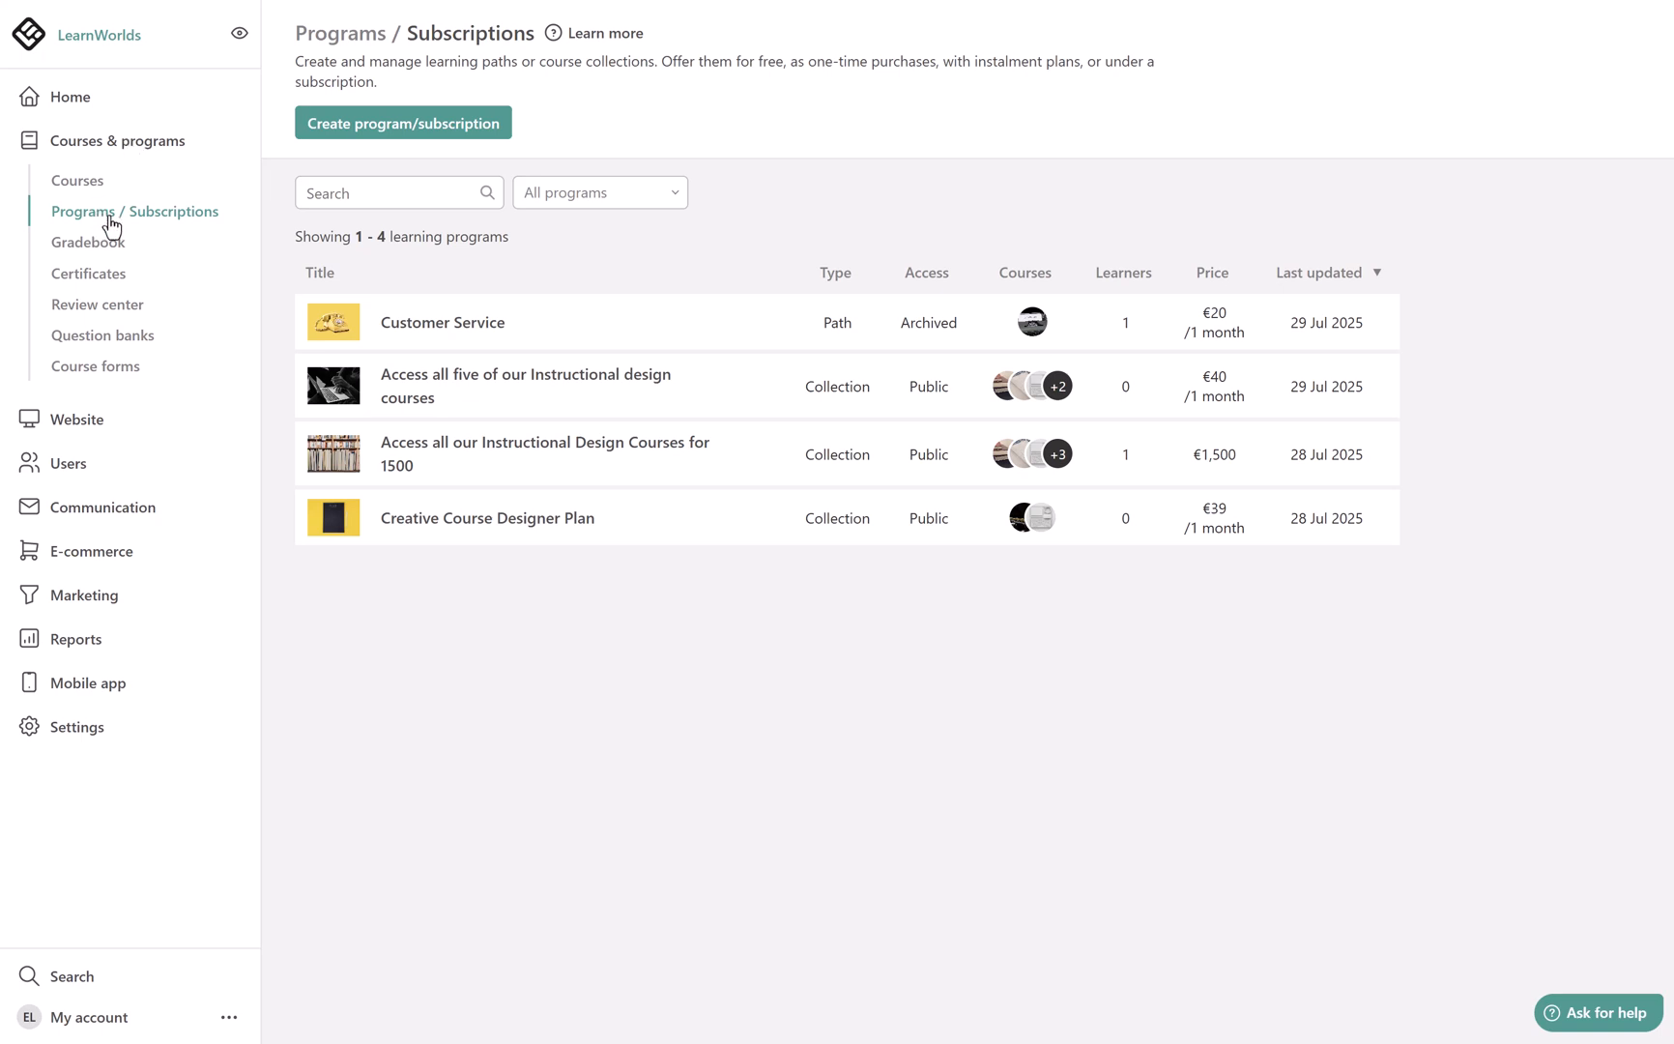
Start a new learning program and choose Learning path as its type
{"action": "left_click", "coordinate": [340, 133]}
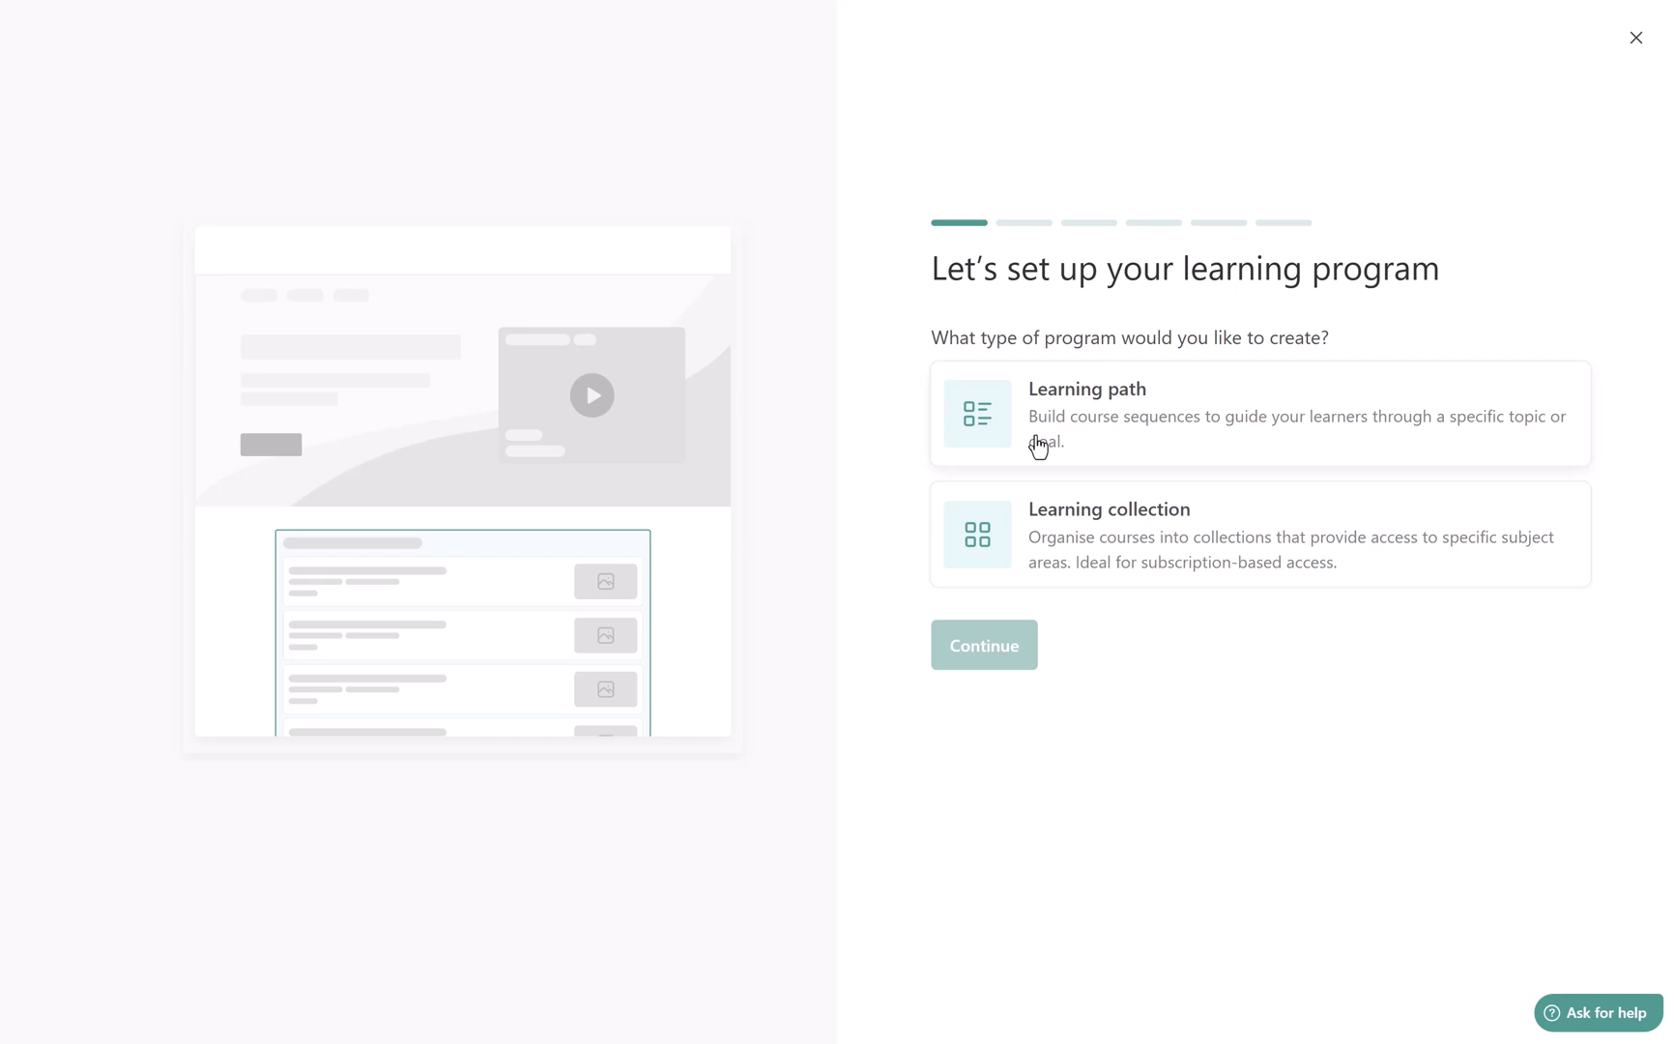
{"action": "left_click", "coordinate": [1079, 419]}
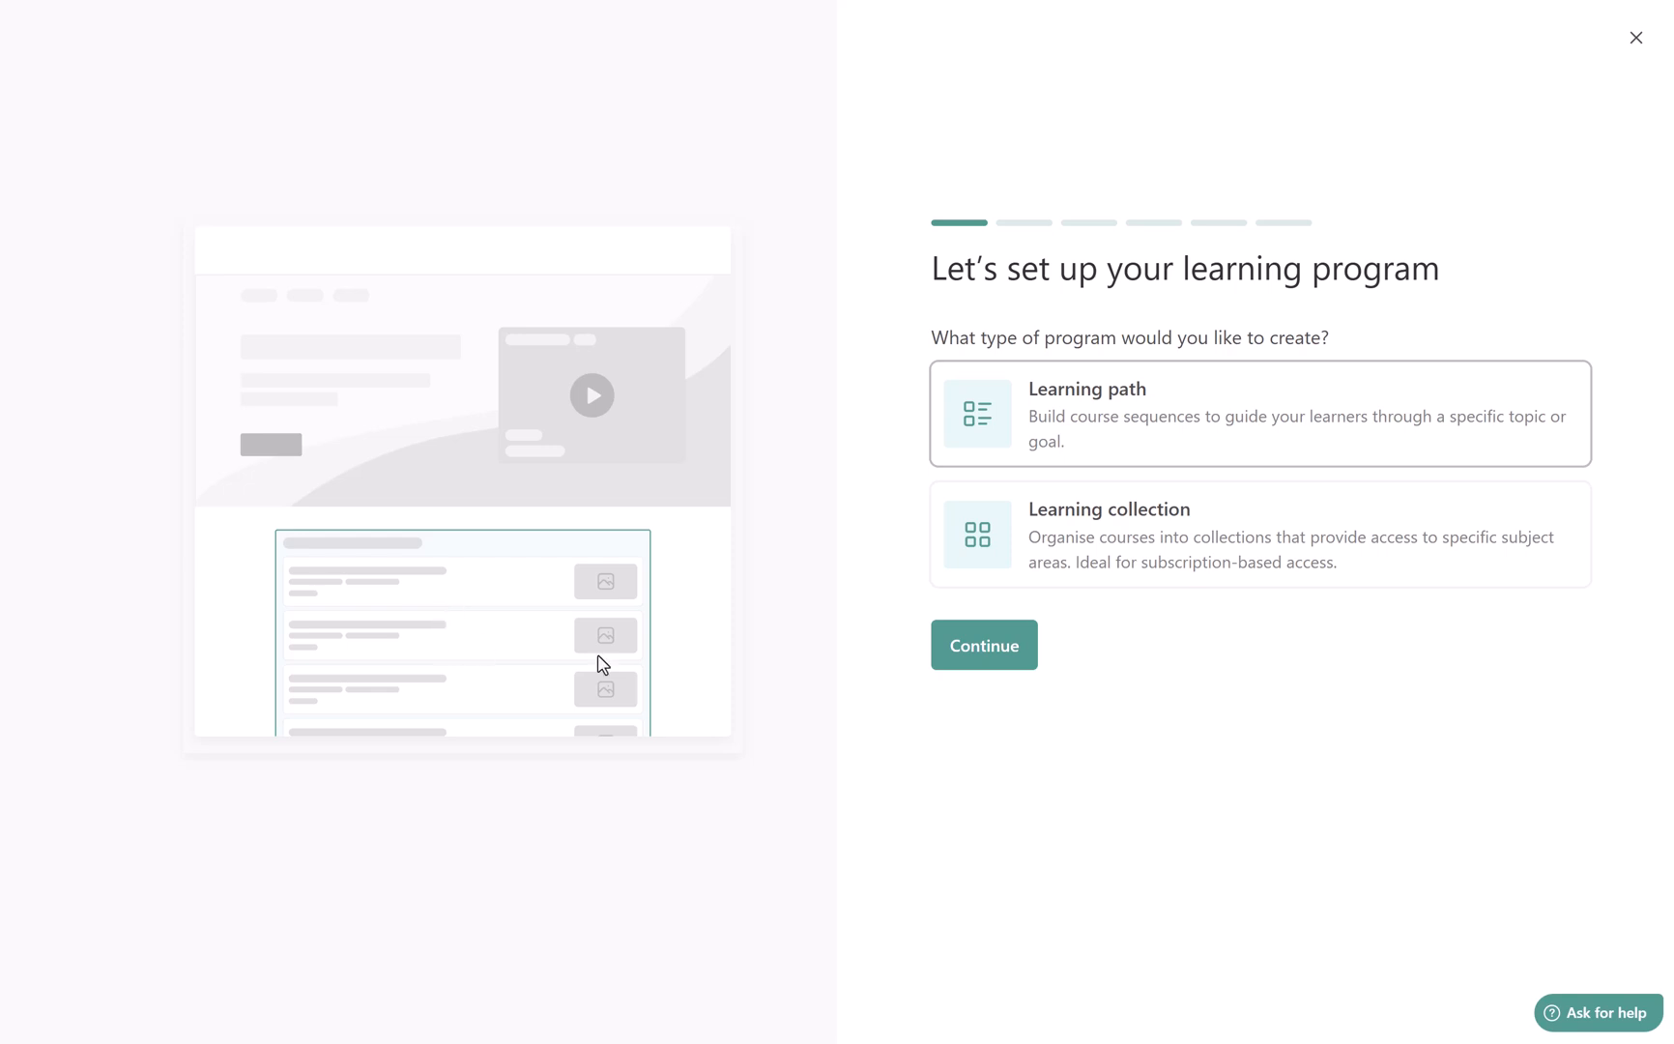
{"action": "left_click", "coordinate": [1067, 551]}
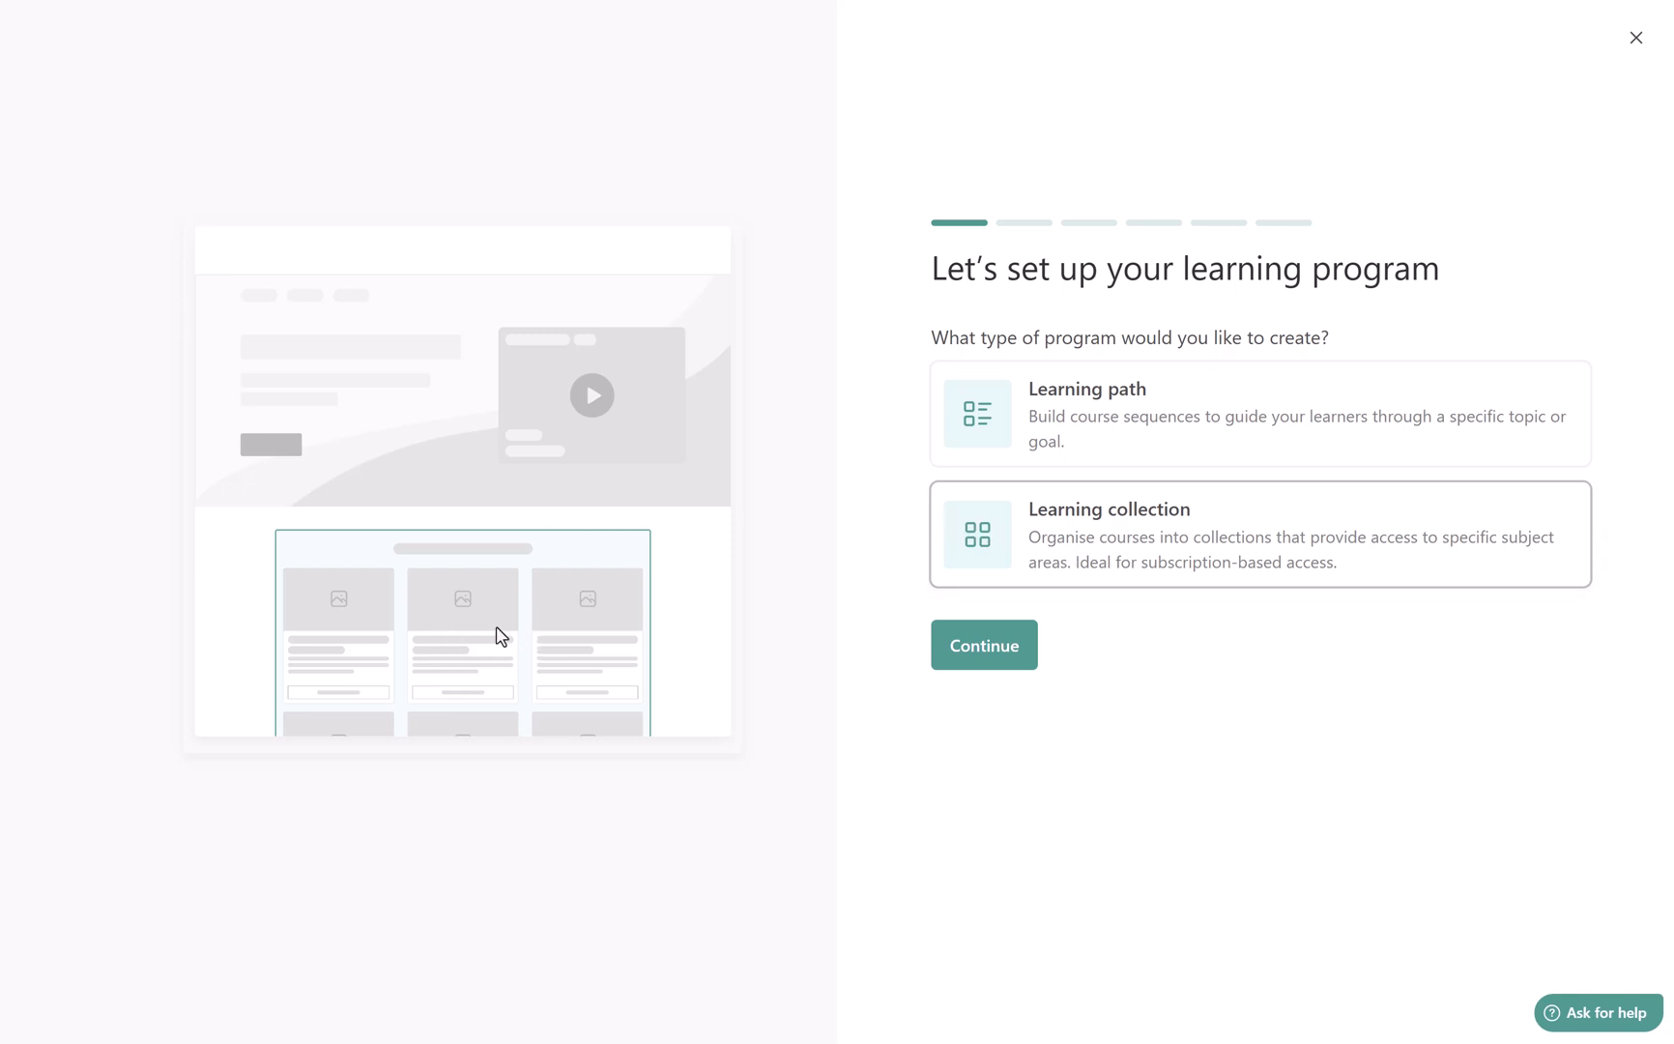
{"action": "left_click", "coordinate": [1087, 444]}
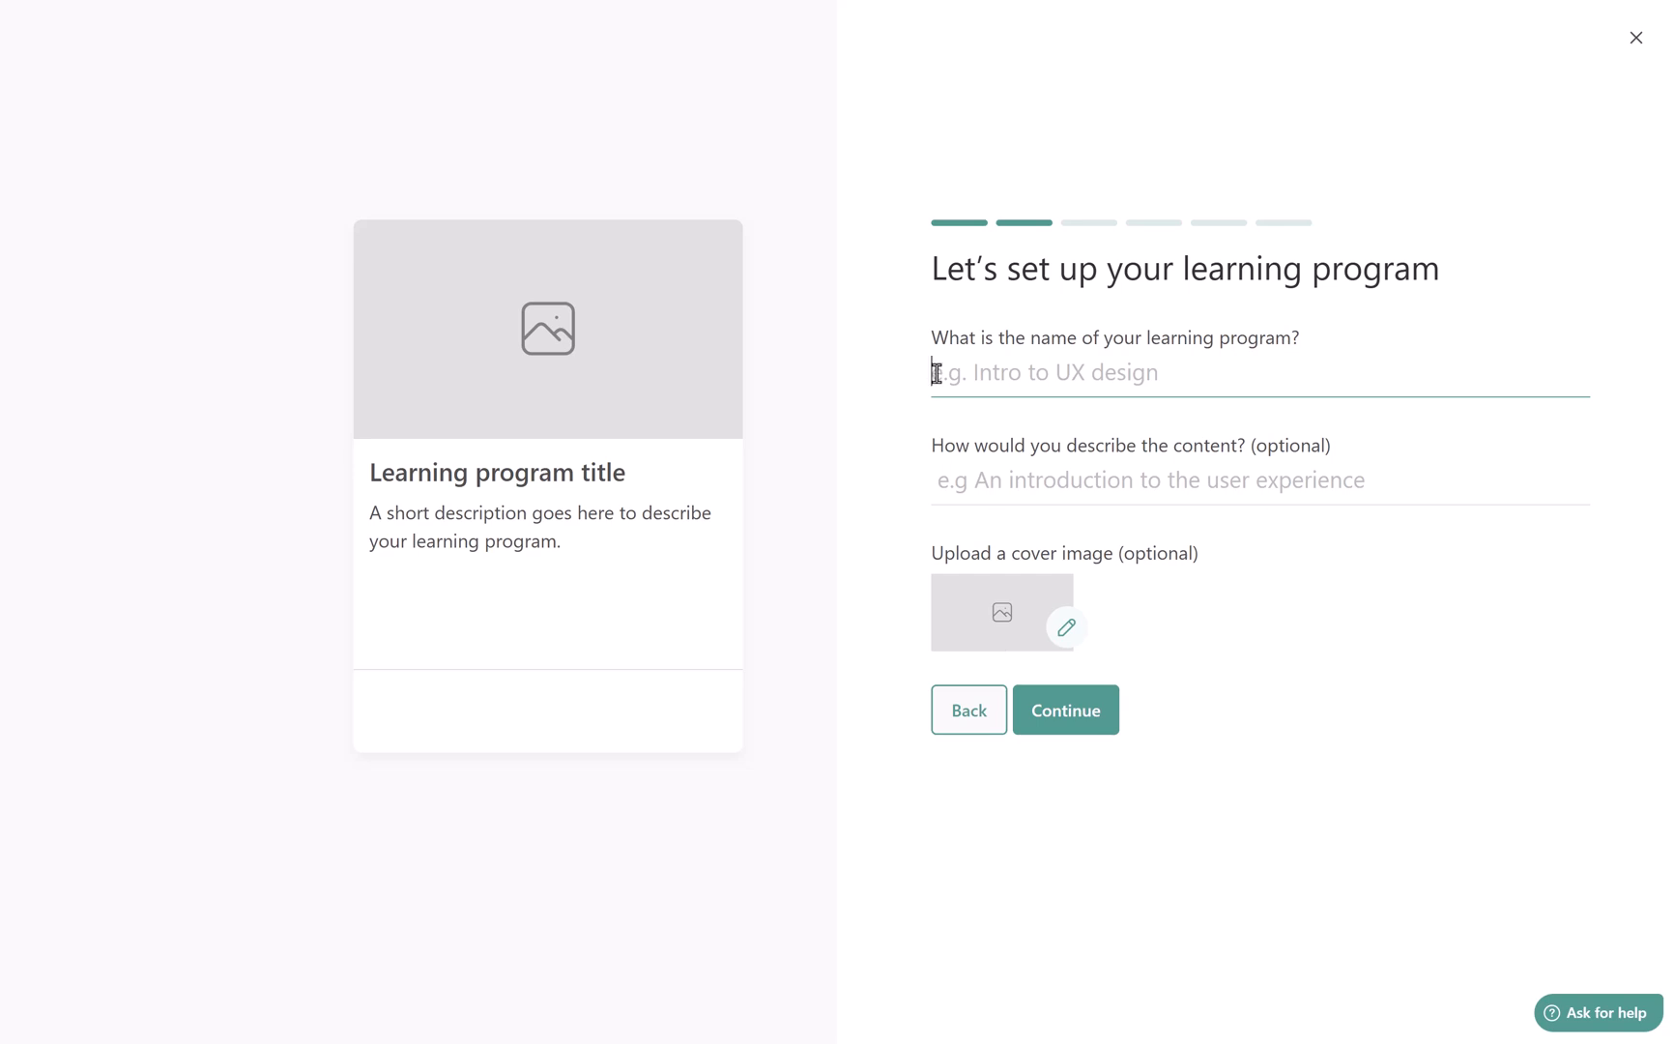
Name the program "Design for Impact, Strategy and Evaluation" and describe it as "This program is built for intermediate or advanced instructional designers"
{"action": "type", "text": "Design for Impact, Strategy, and Evaluation"}
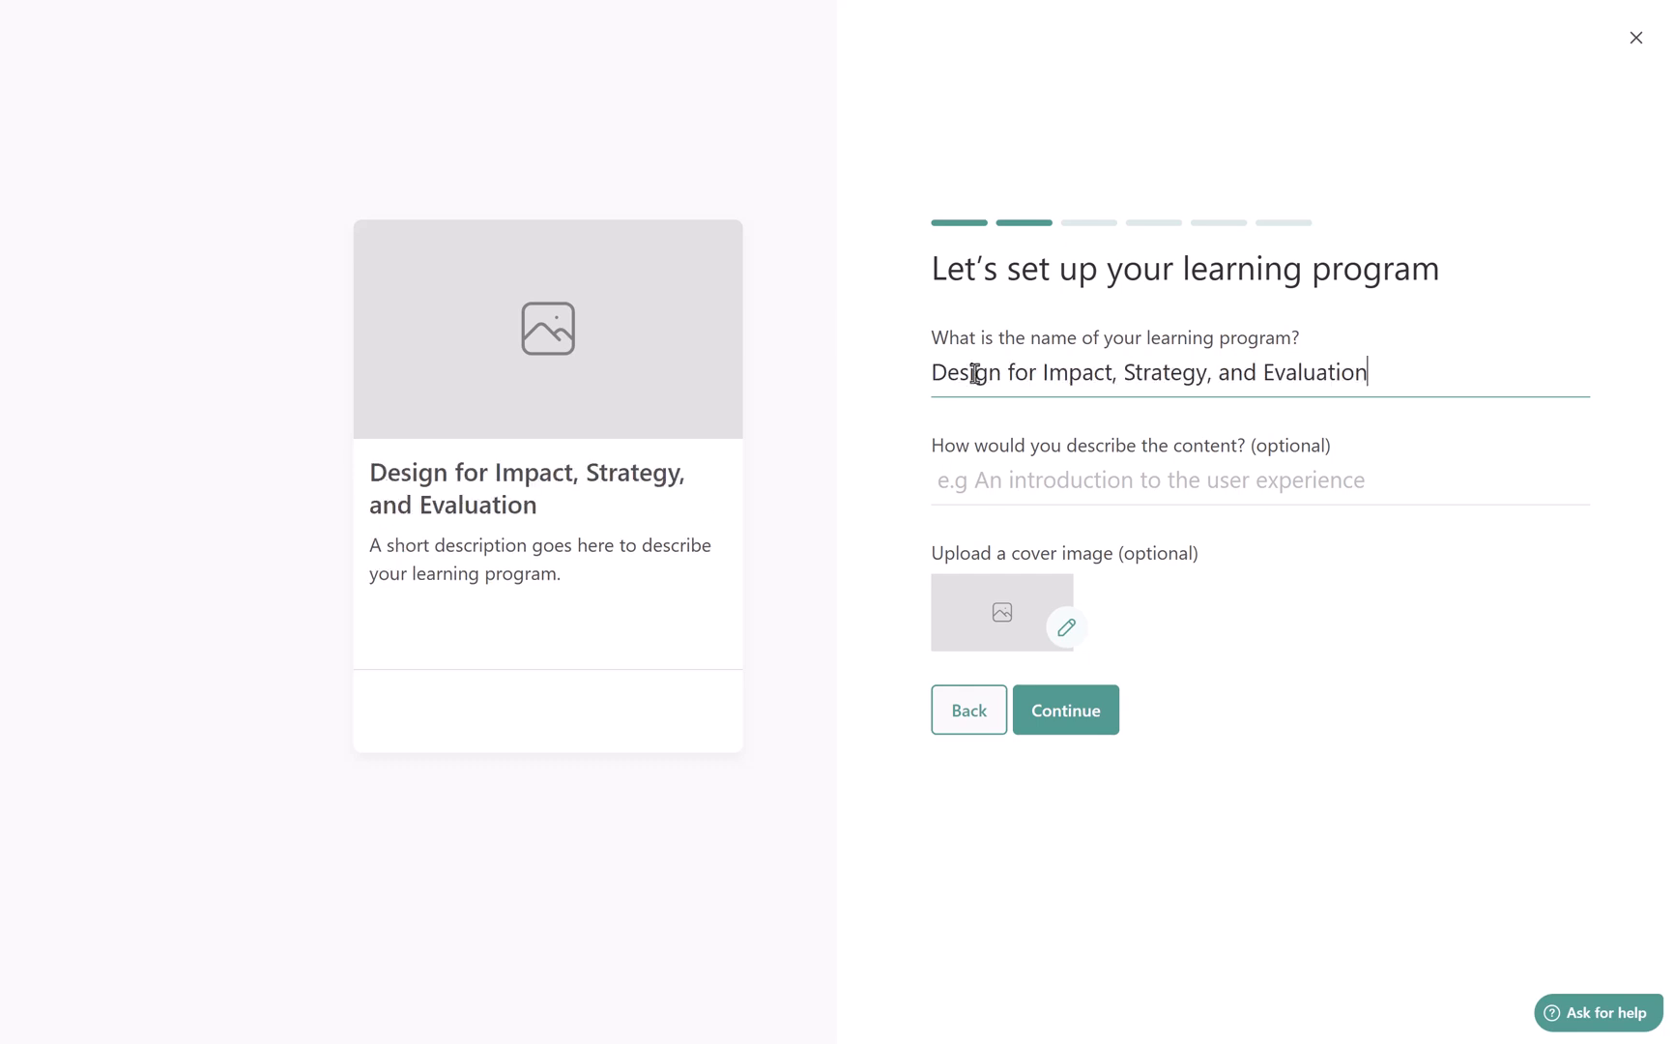
{"action": "left_click", "coordinate": [1211, 373]}
{"action": "key", "text": "BackSpace"}
{"action": "left_click", "coordinate": [935, 481]}
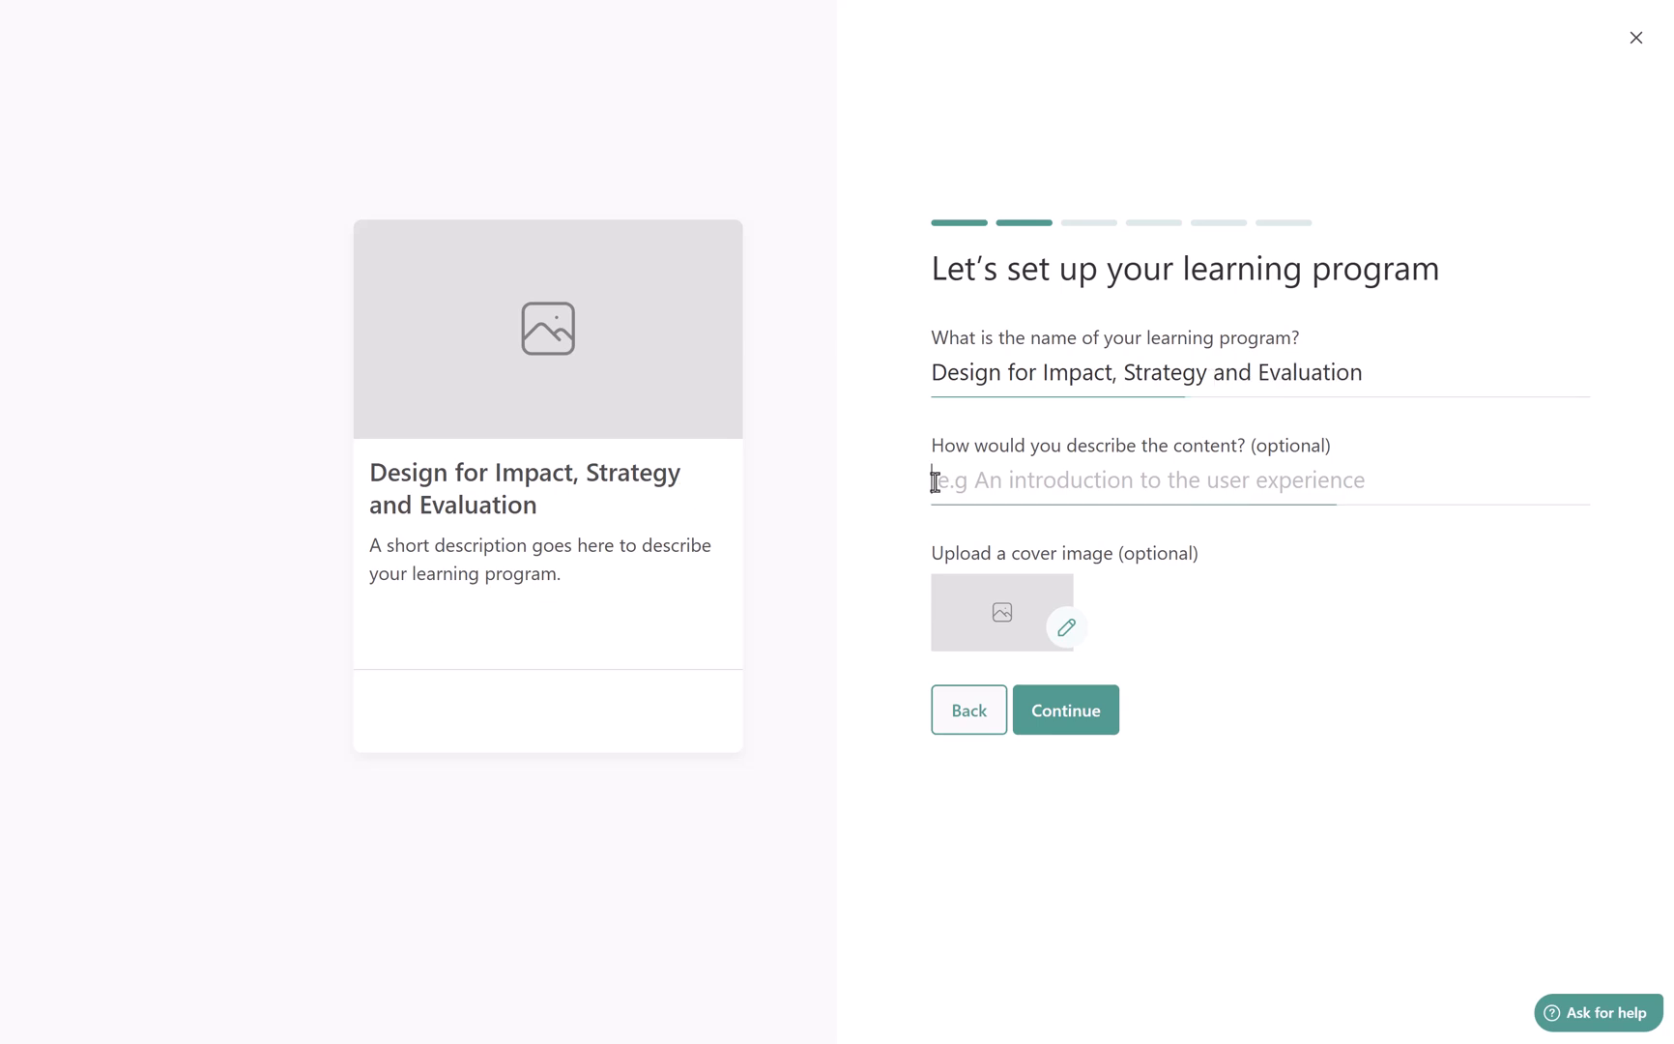
{"action": "type", "text": "This program is built for intermediate or advanced instructional designers"}
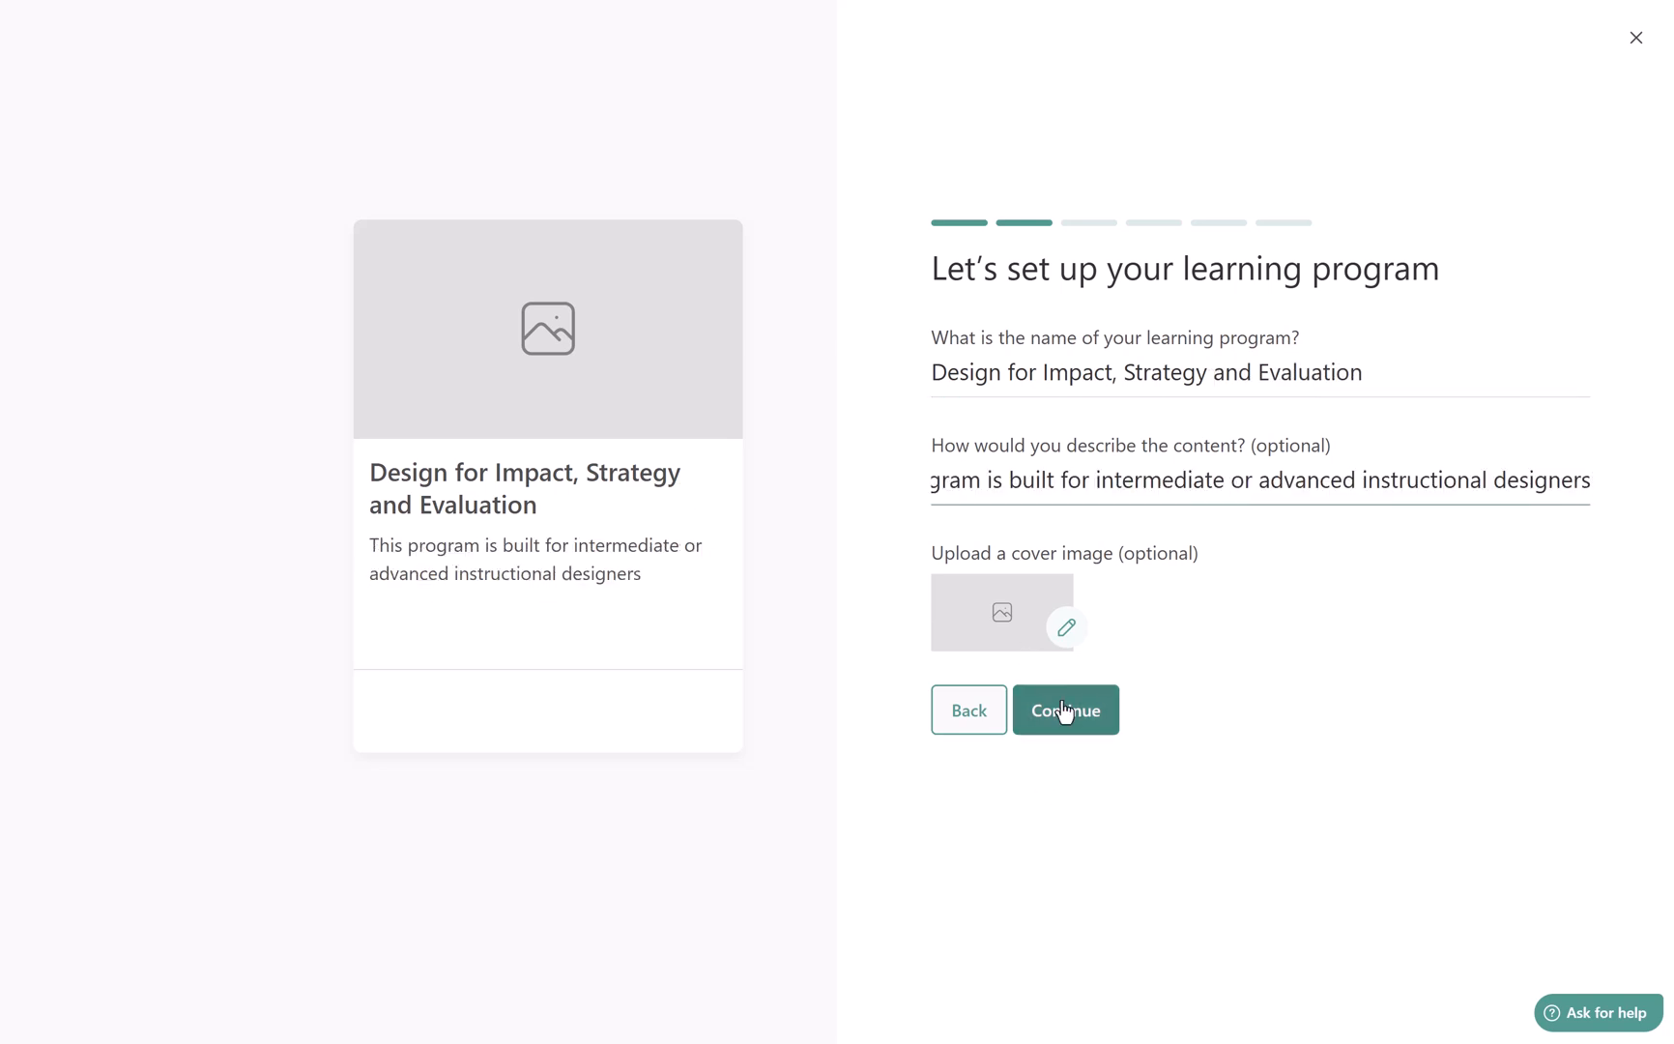
{"action": "left_click", "coordinate": [1064, 711]}
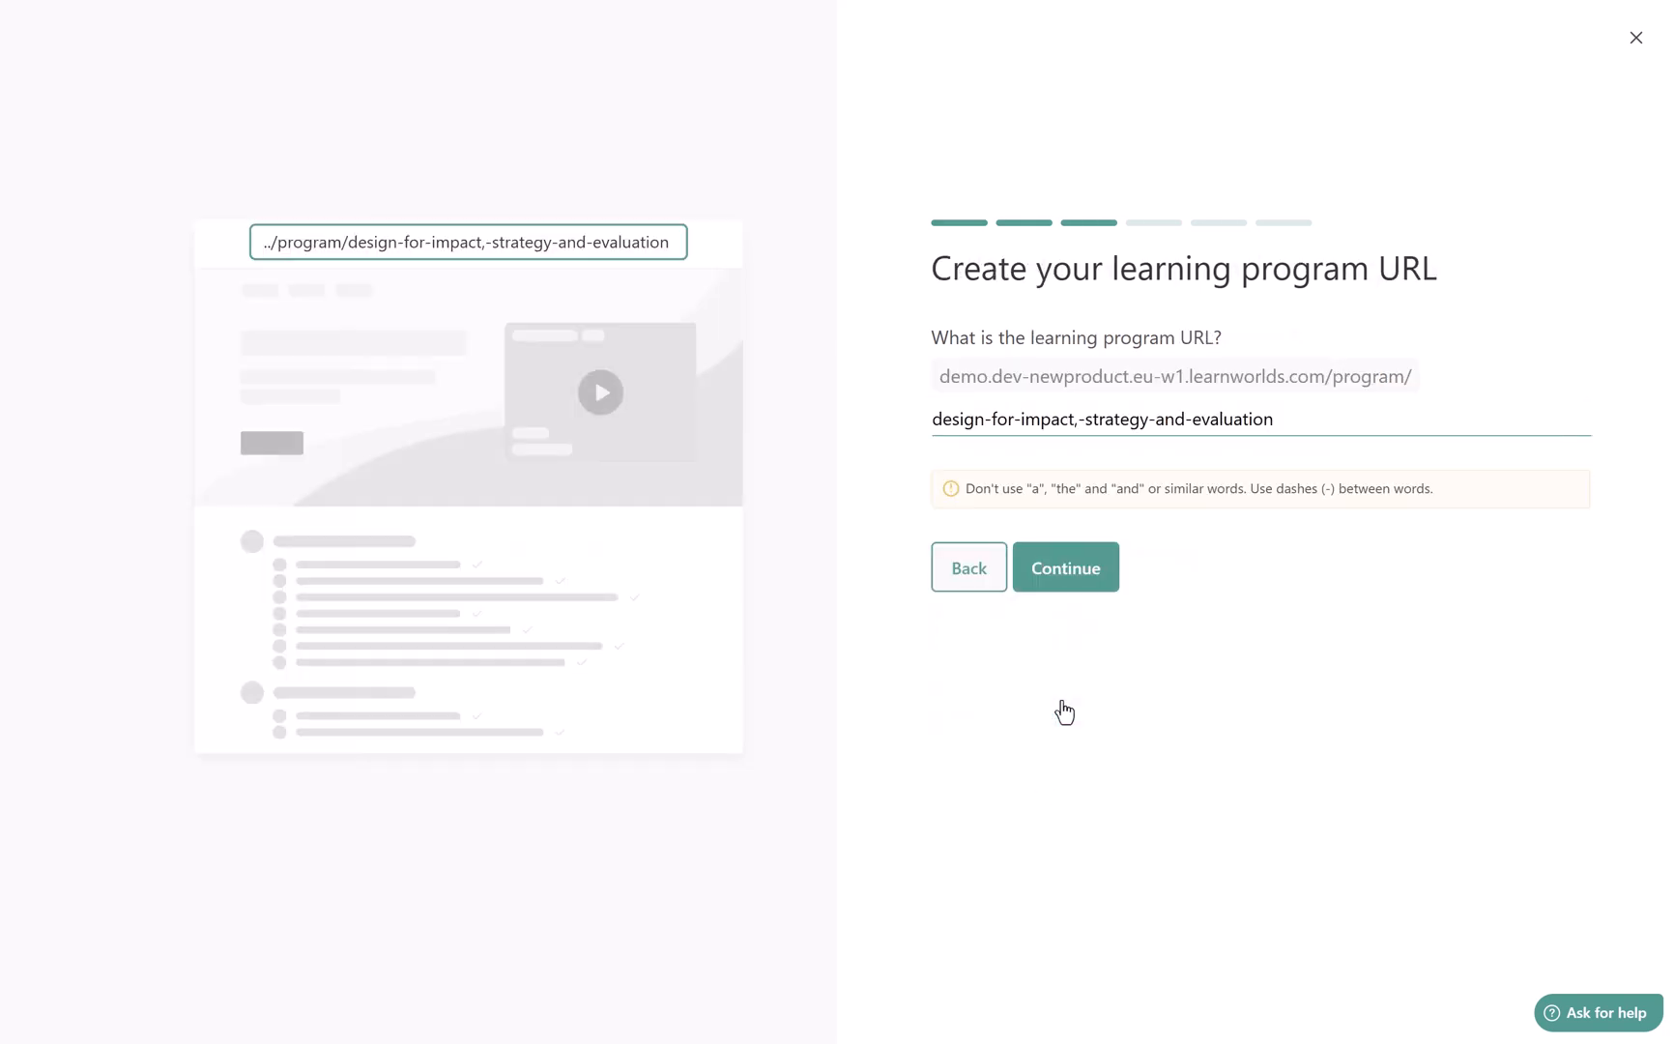
Remove the word "and" from the program's URL and set the program access to Public
{"action": "left_click_drag", "start_coordinate": [1192, 418], "coordinate": [1158, 419]}
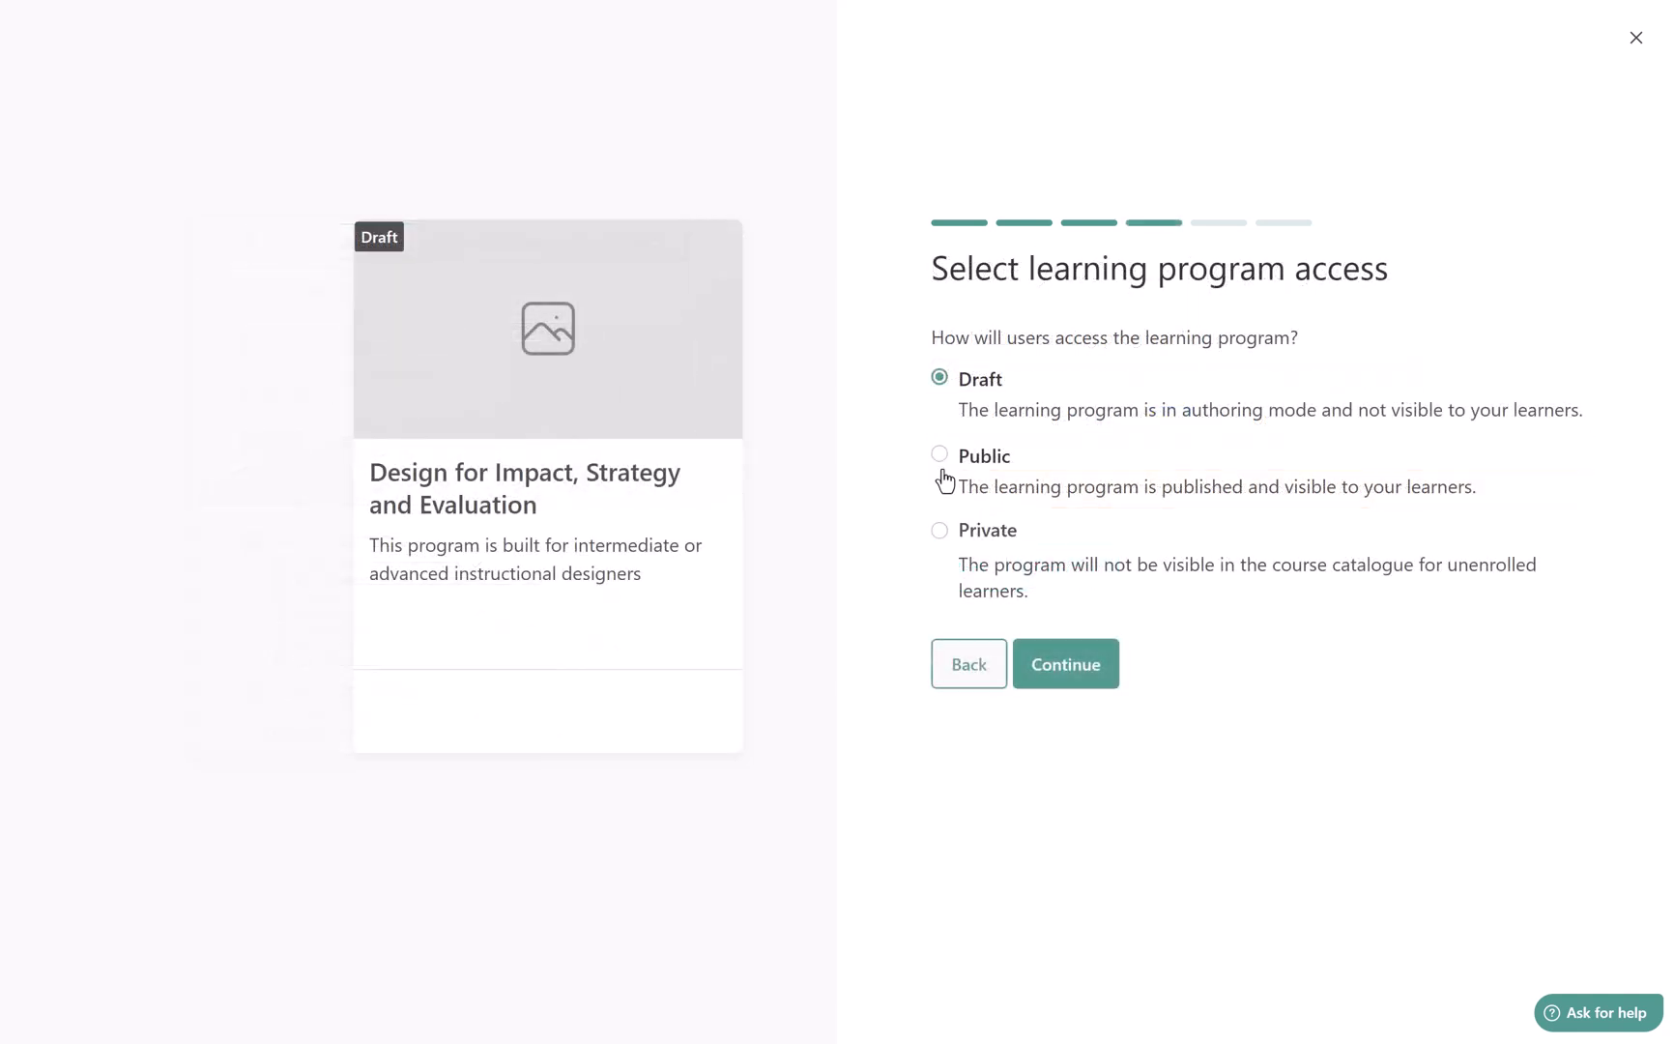
{"action": "left_click", "coordinate": [941, 456]}
{"action": "left_click", "coordinate": [1067, 672]}
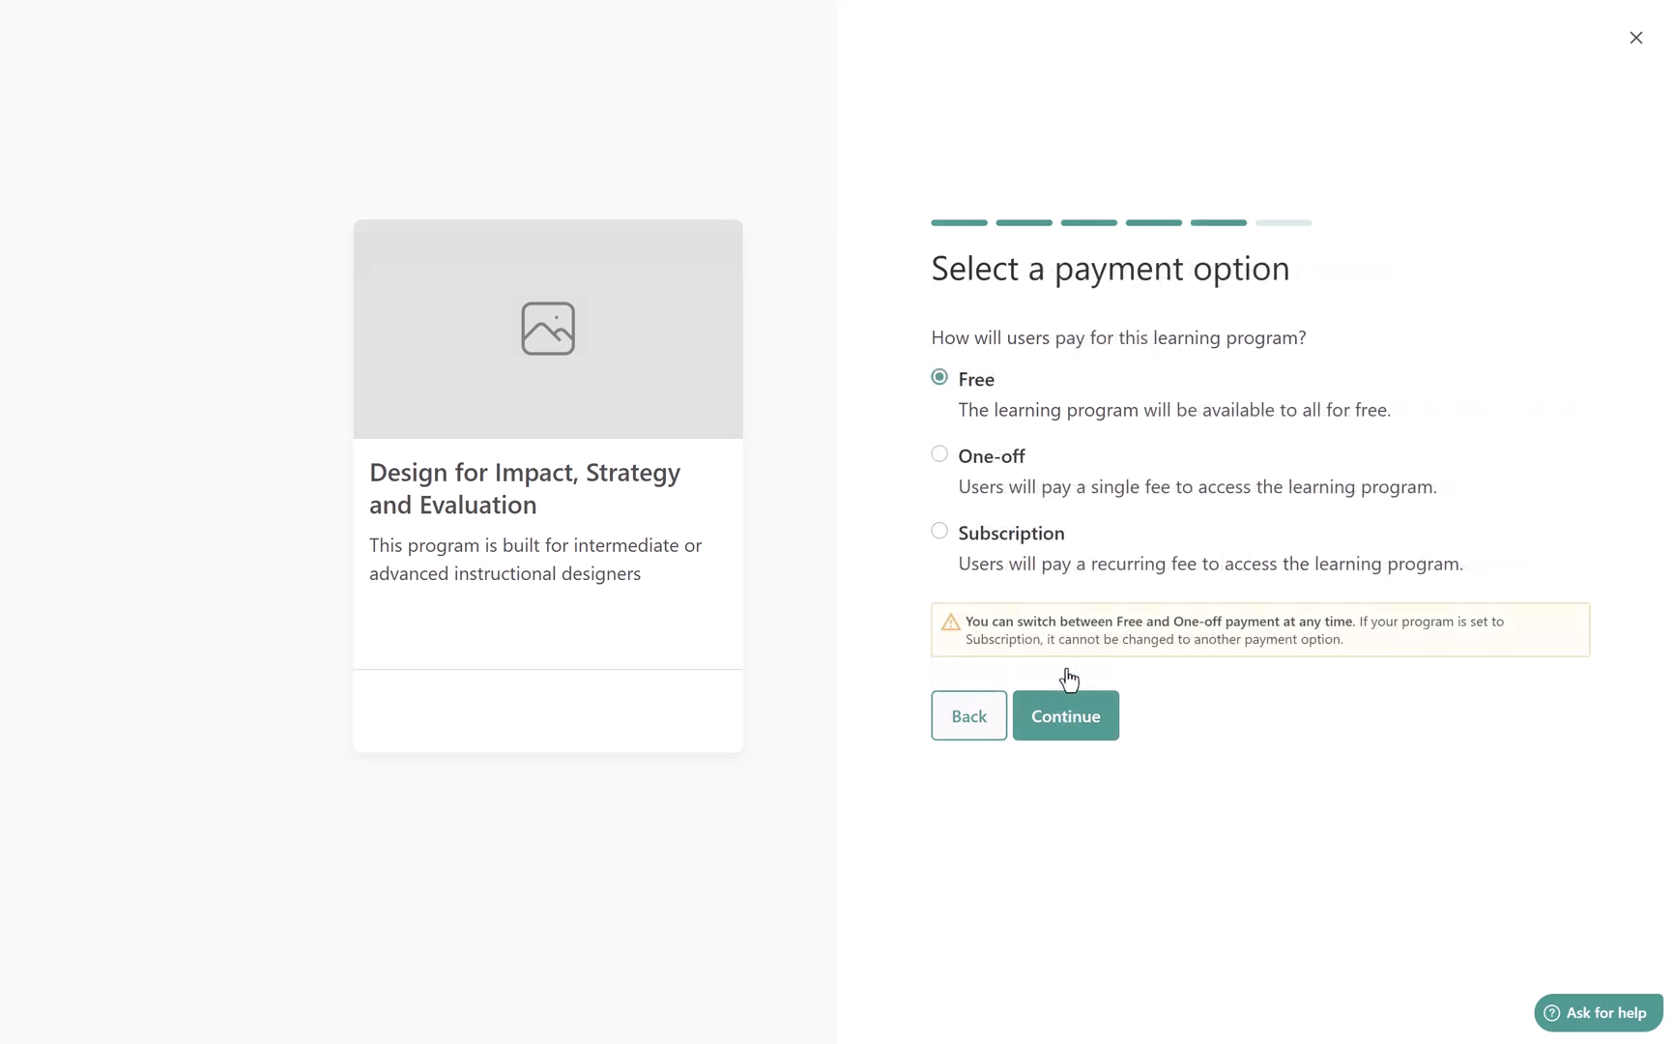
Set a one-off price of €900 and finish creating the program with the default page layout
{"action": "left_click", "coordinate": [941, 456]}
{"action": "left_click", "coordinate": [1049, 715]}
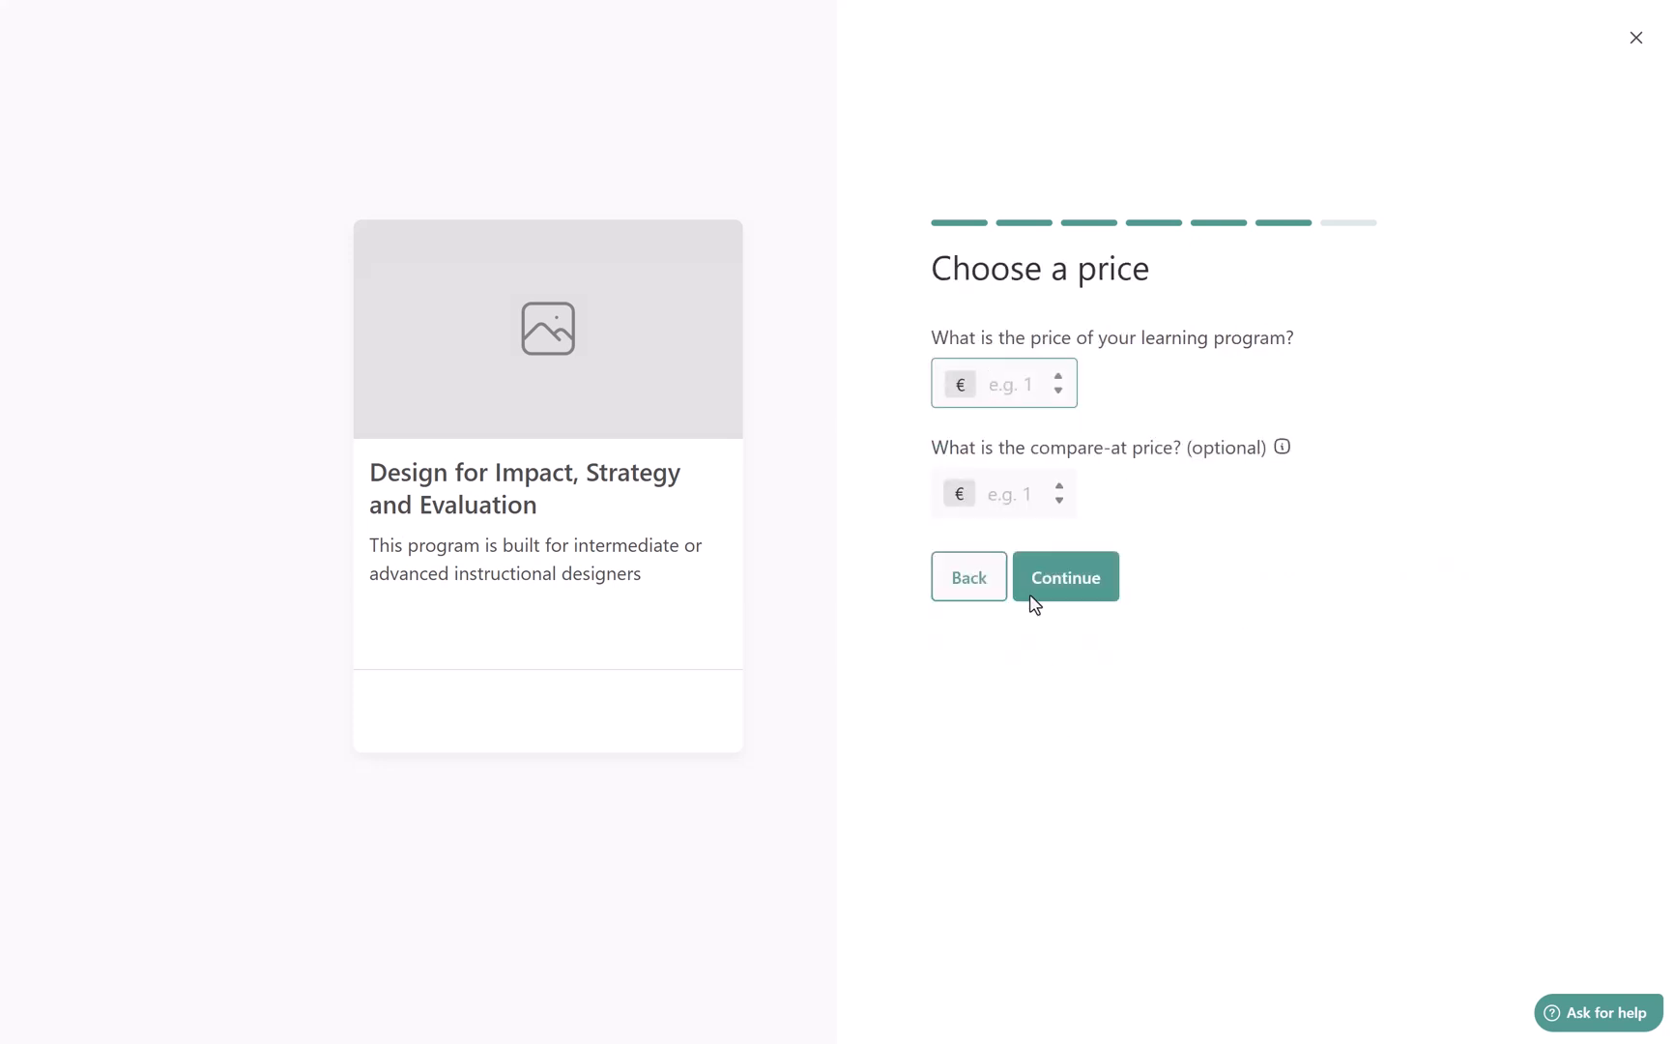
{"action": "type", "text": "900"}
{"action": "left_click", "coordinate": [1053, 584]}
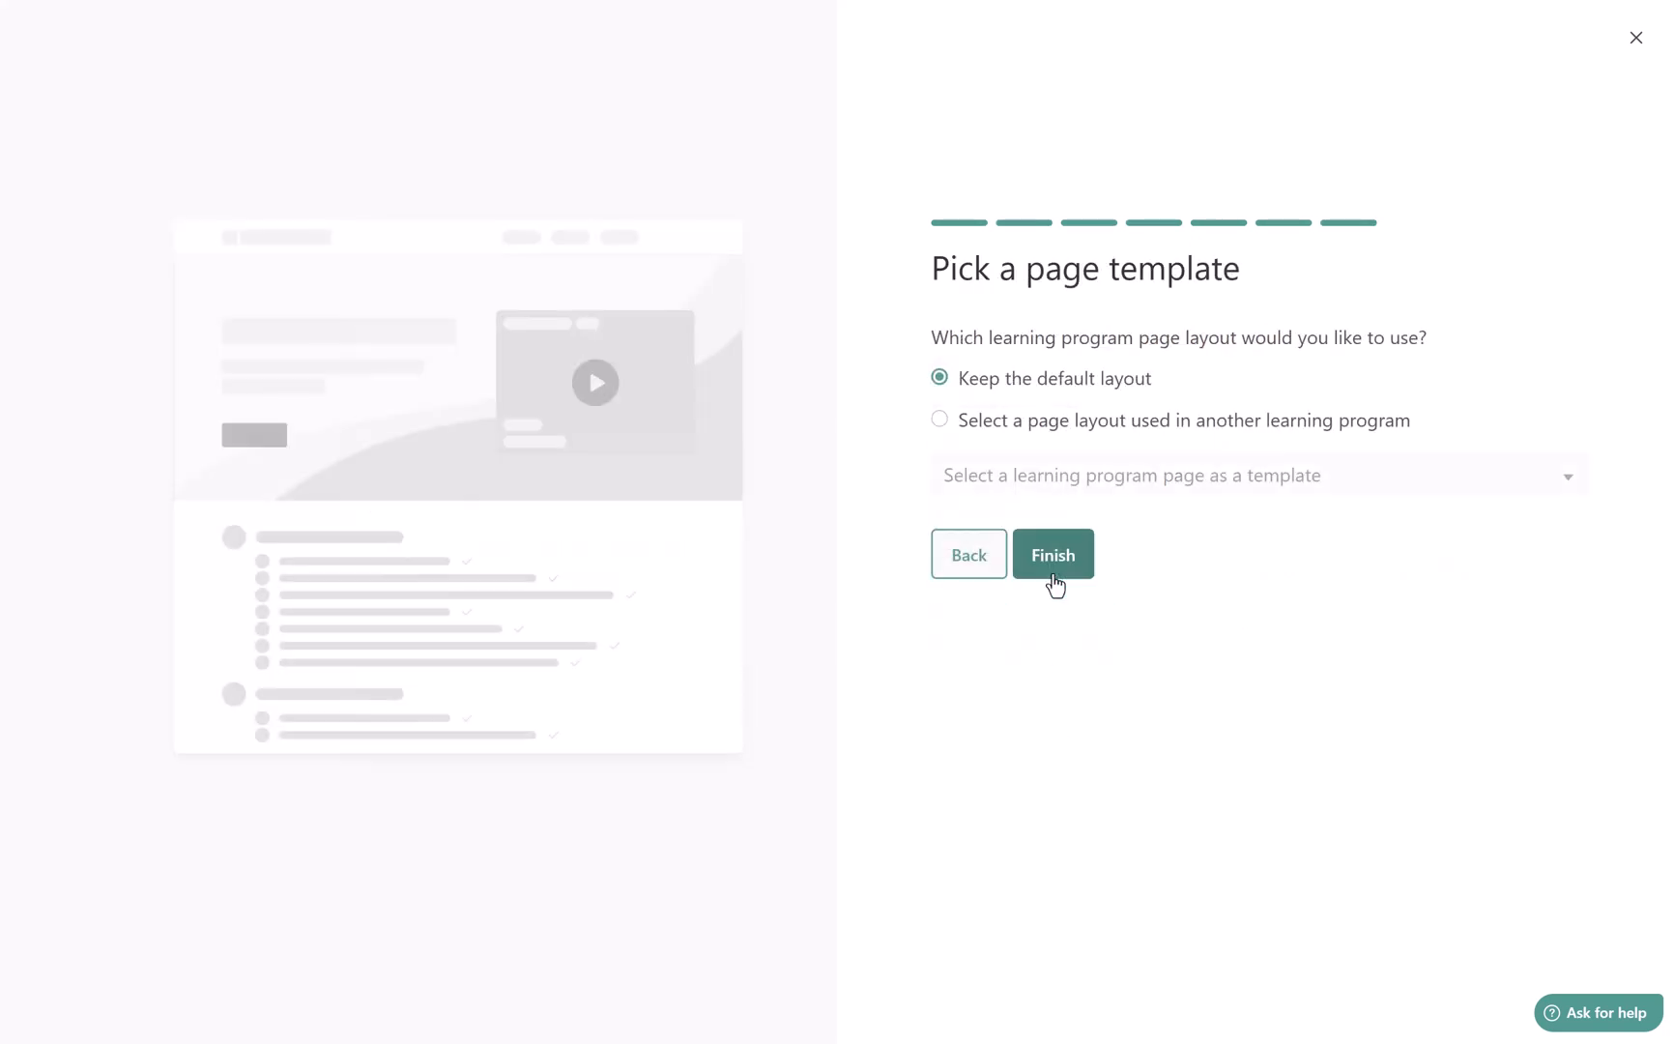
{"action": "left_click", "coordinate": [1054, 580]}
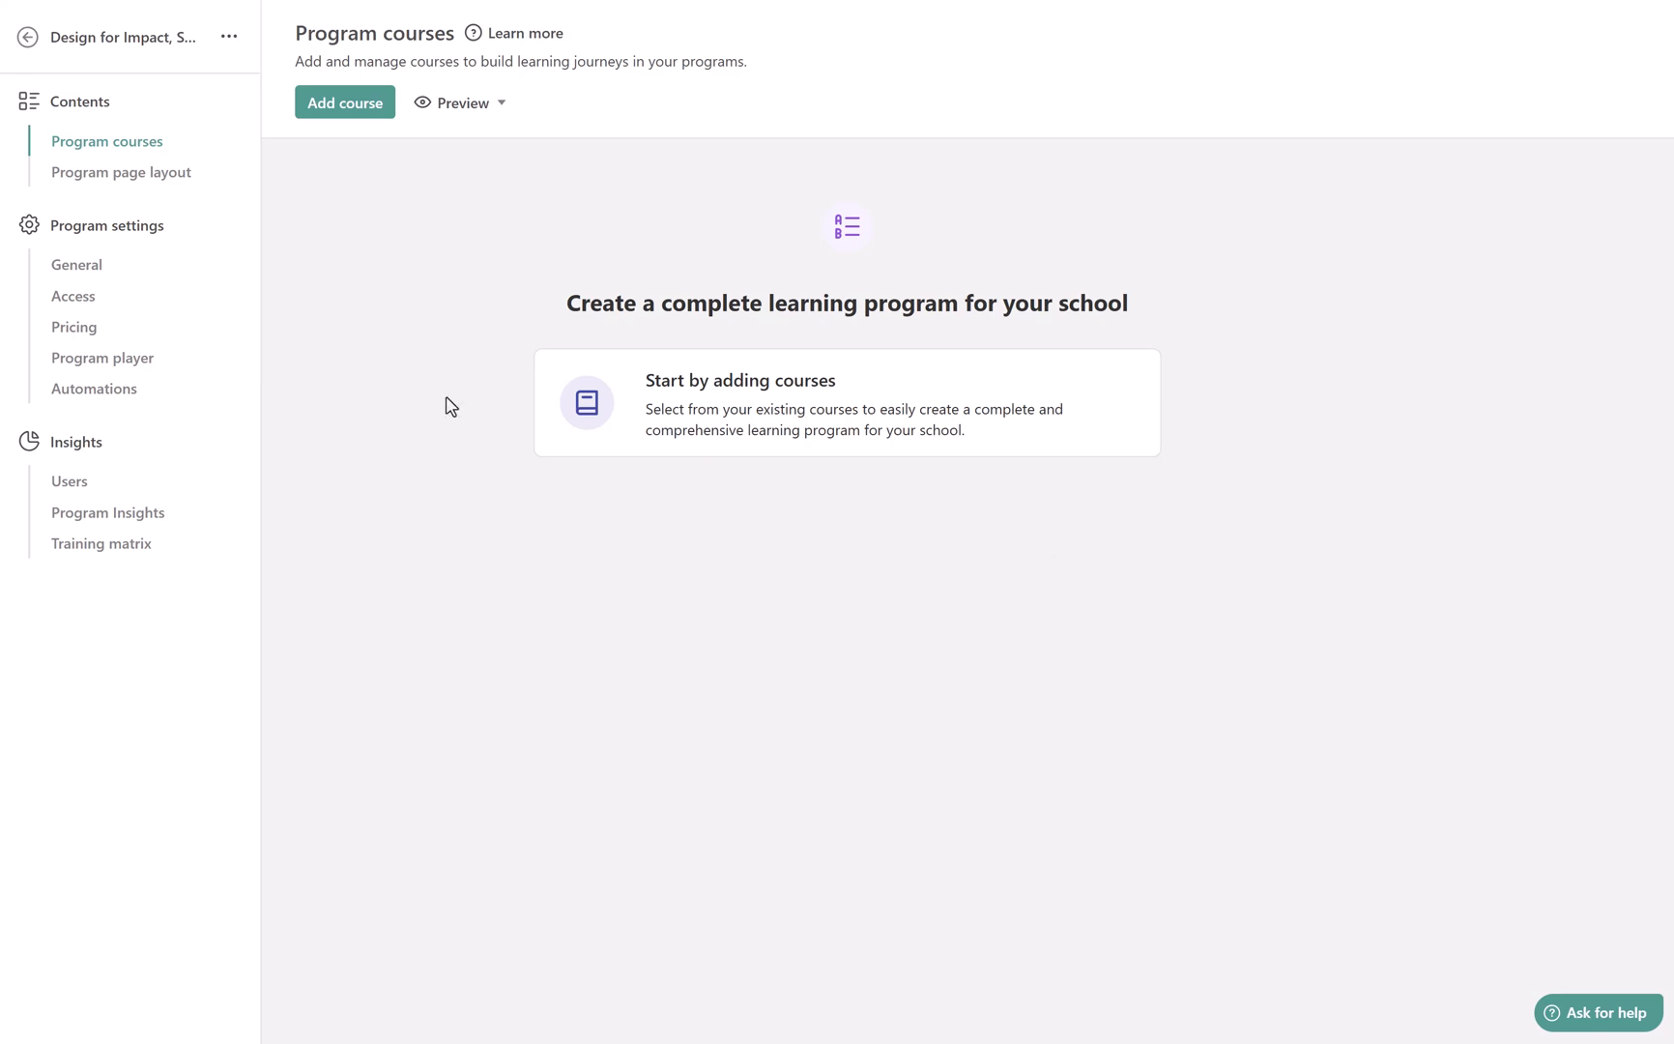
Add Strategic Curriculum Design for LXD, Effective Online Assessment Strategies and E-Learning Essentials for Designers to the program
{"action": "left_click", "coordinate": [652, 408]}
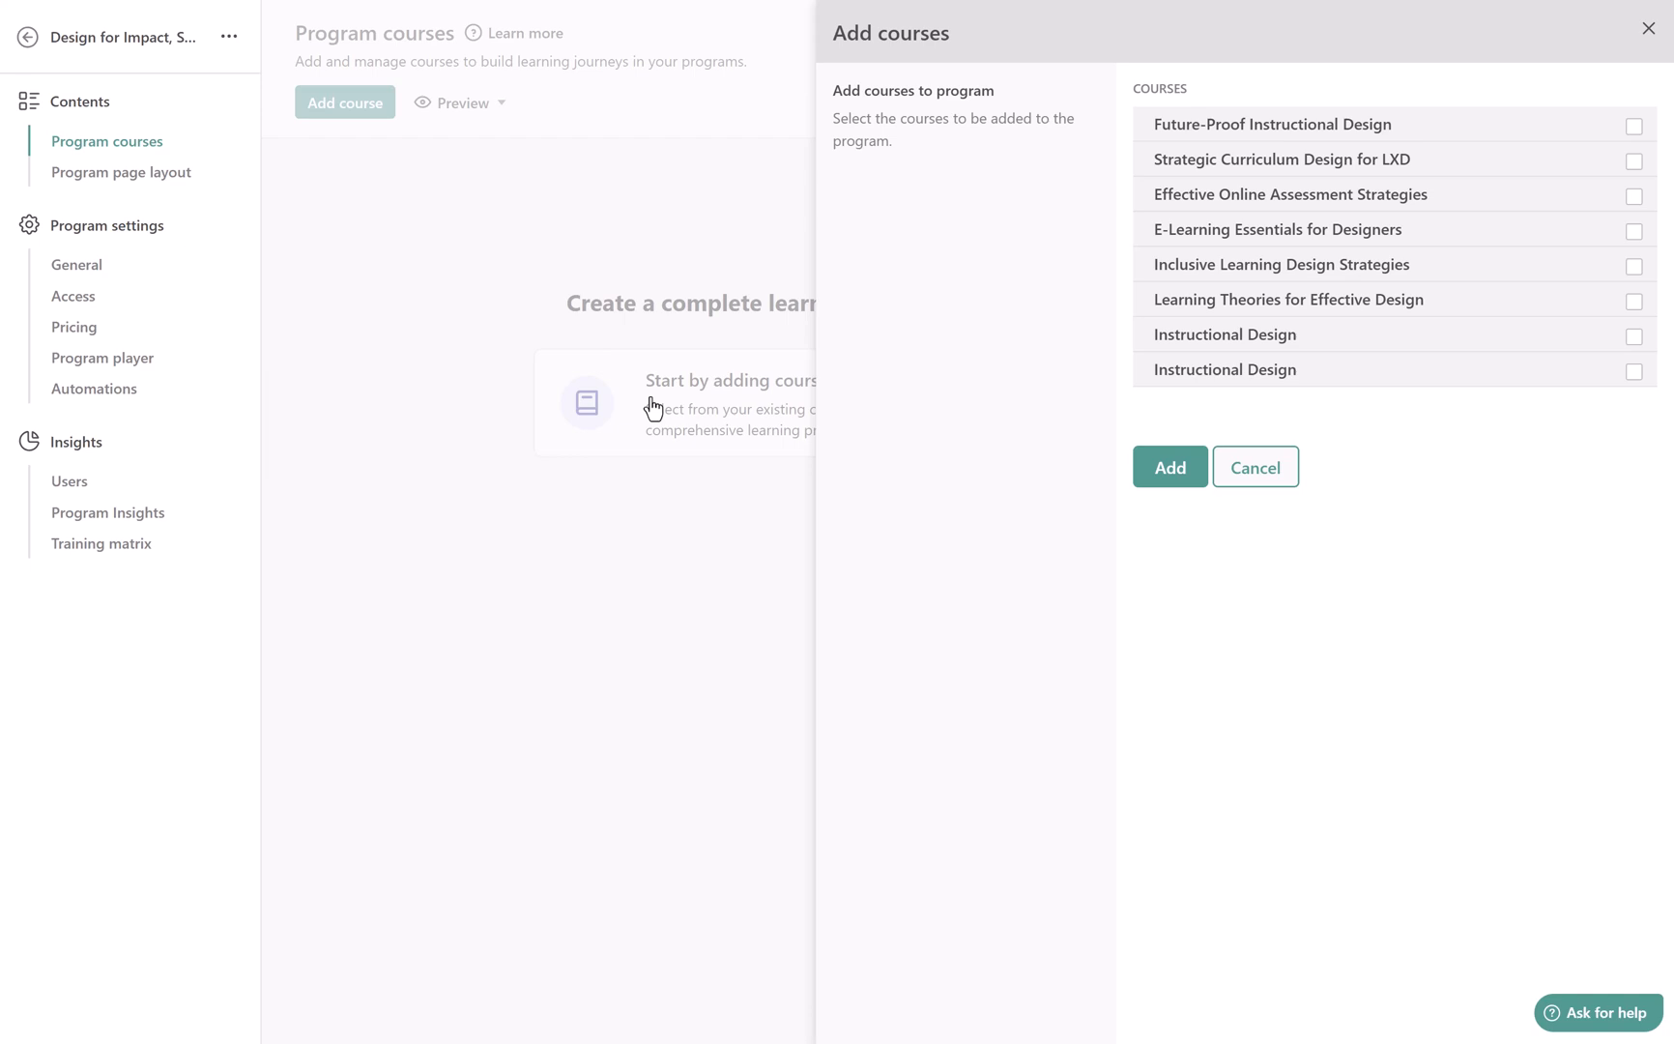
{"action": "left_click", "coordinate": [1634, 162]}
{"action": "left_click", "coordinate": [1633, 201]}
{"action": "left_click", "coordinate": [1633, 244]}
{"action": "left_click", "coordinate": [1165, 473]}
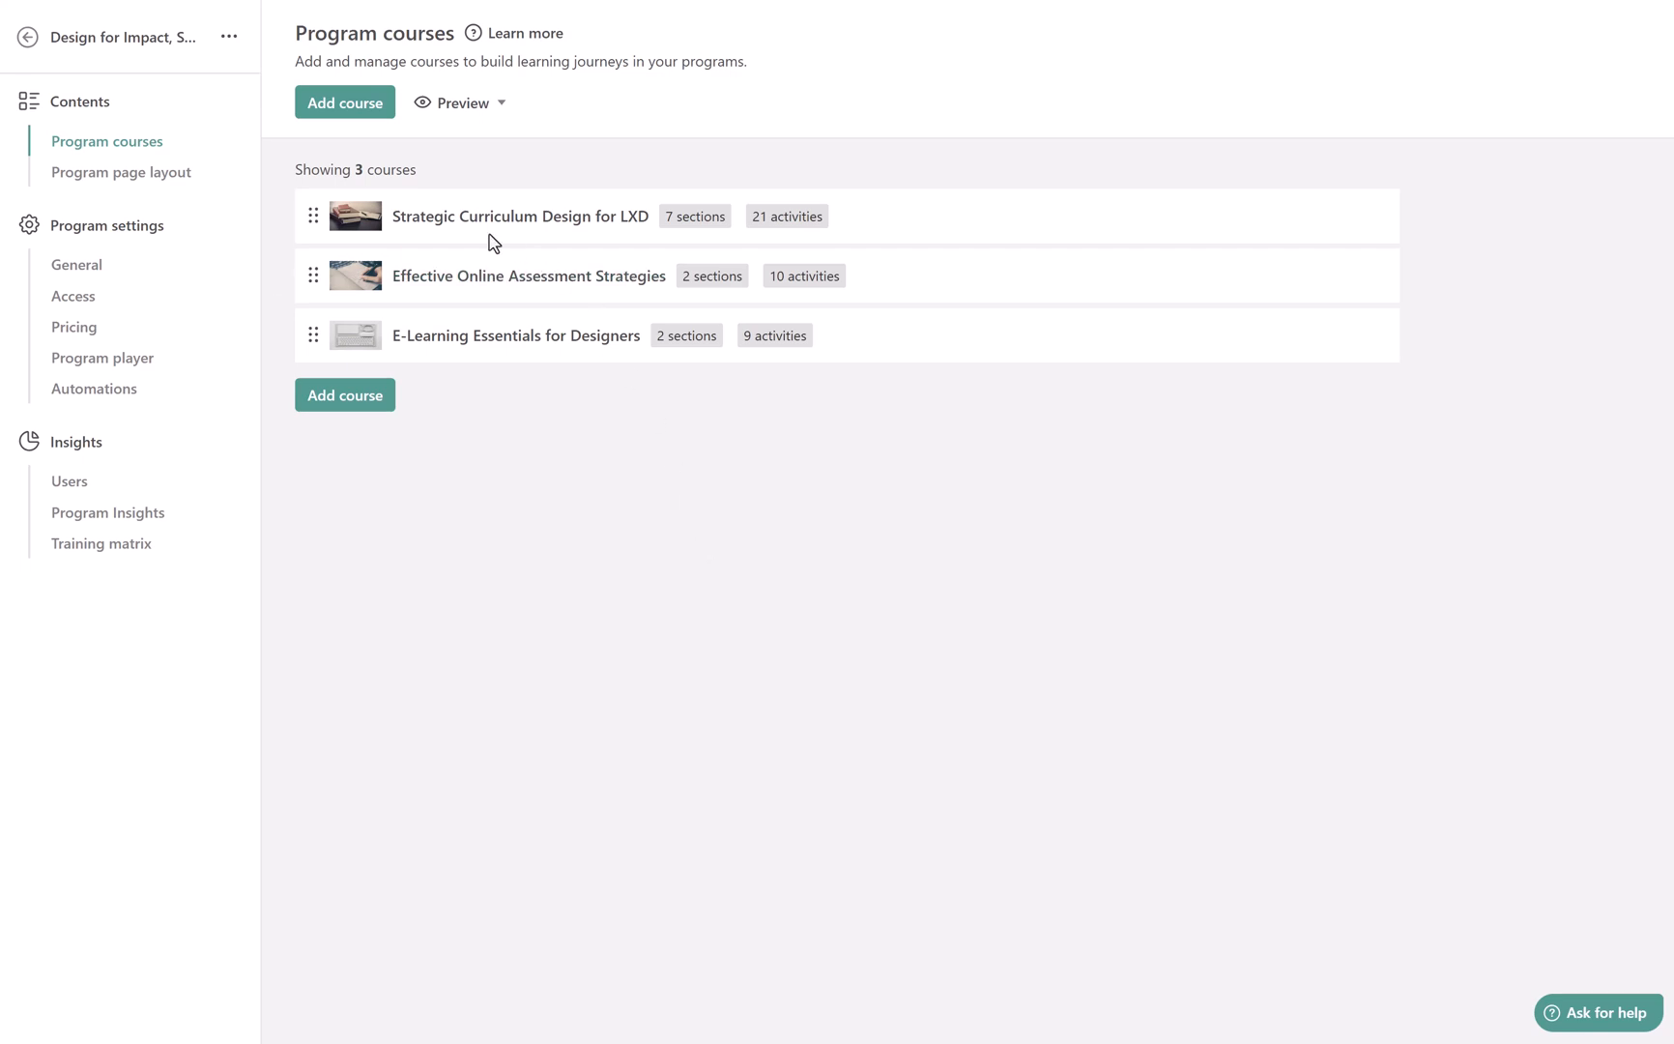
Move the E-Learning Essentials for Designers course above Effective Online Assessment Strategies in the program
{"action": "left_click", "coordinate": [277, 334]}
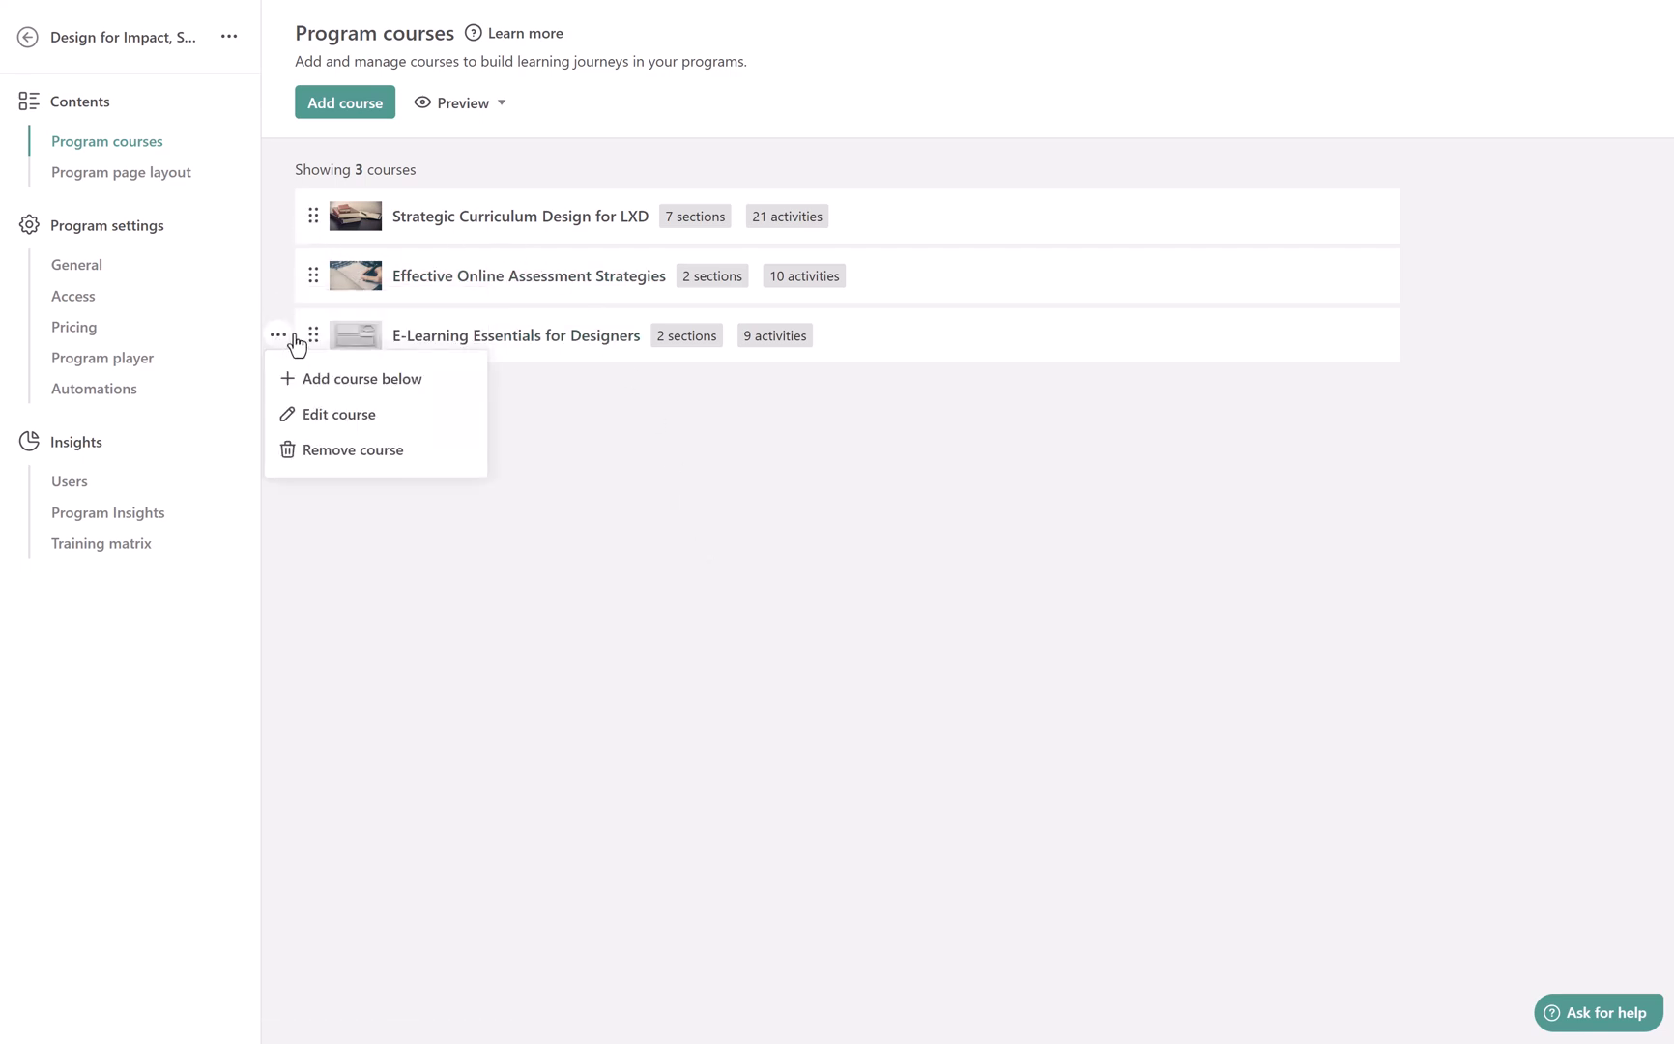
{"action": "left_click_drag", "start_coordinate": [313, 335], "coordinate": [313, 255]}
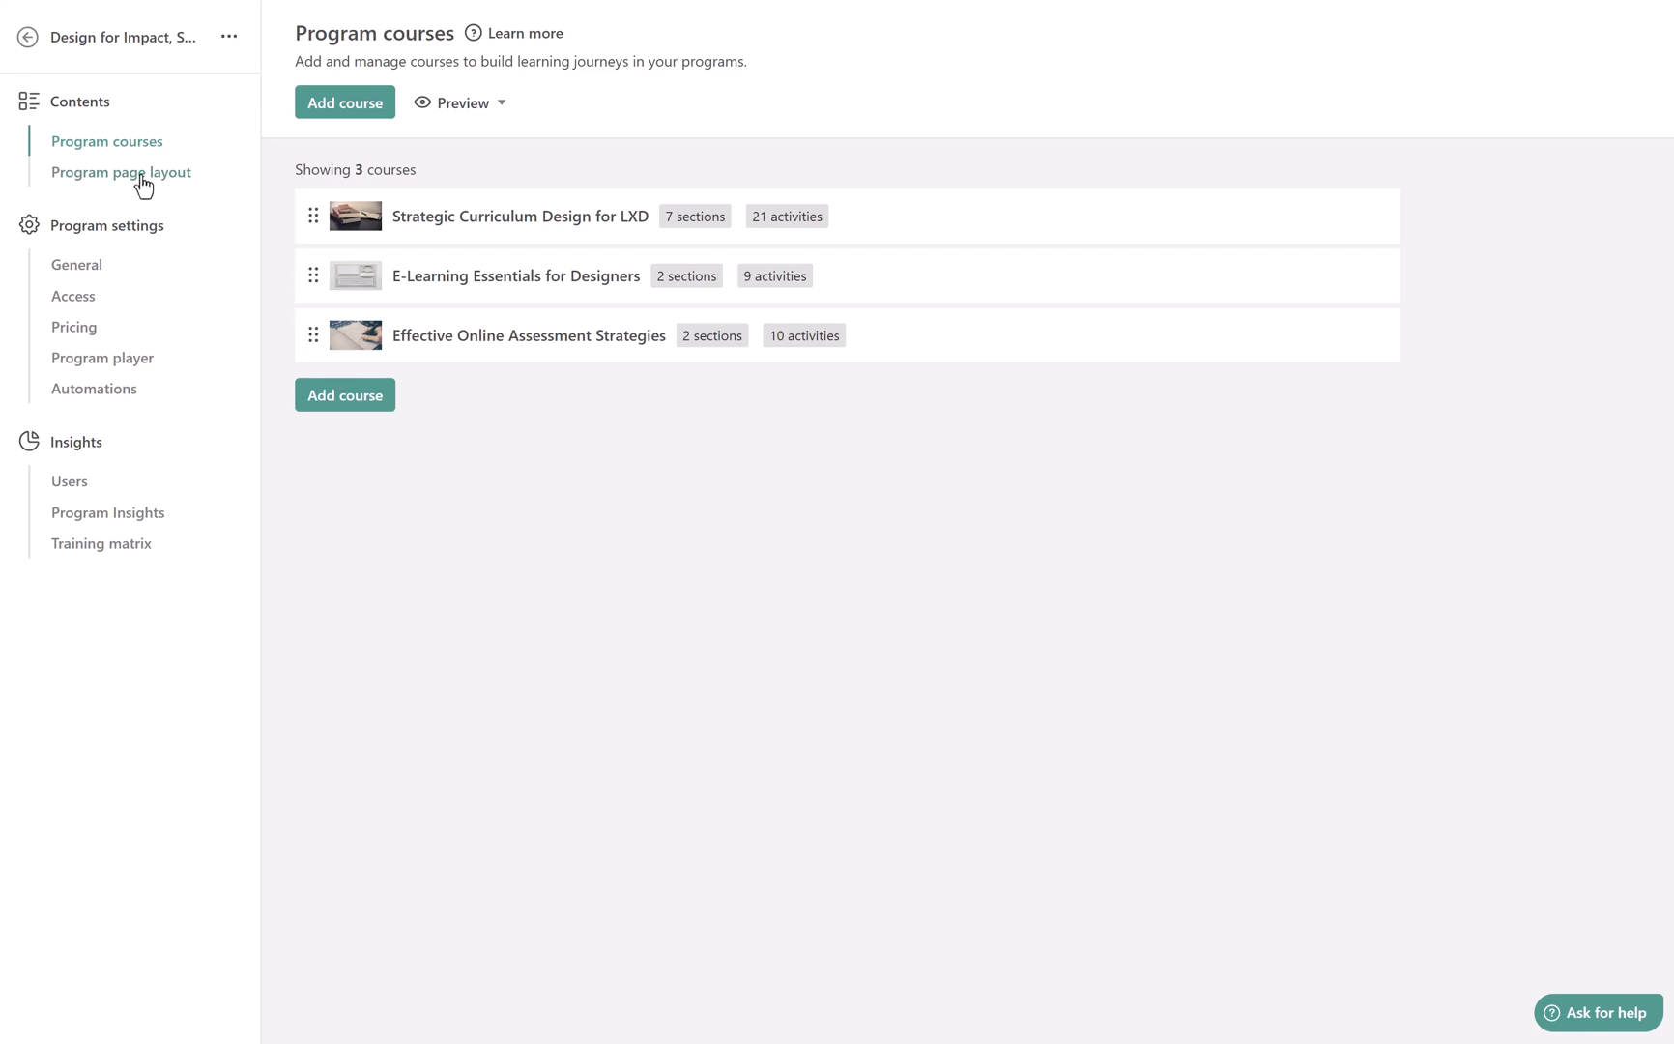
Review the program's General, Access and Pricing settings and its training matrix
{"action": "left_click", "coordinate": [79, 270]}
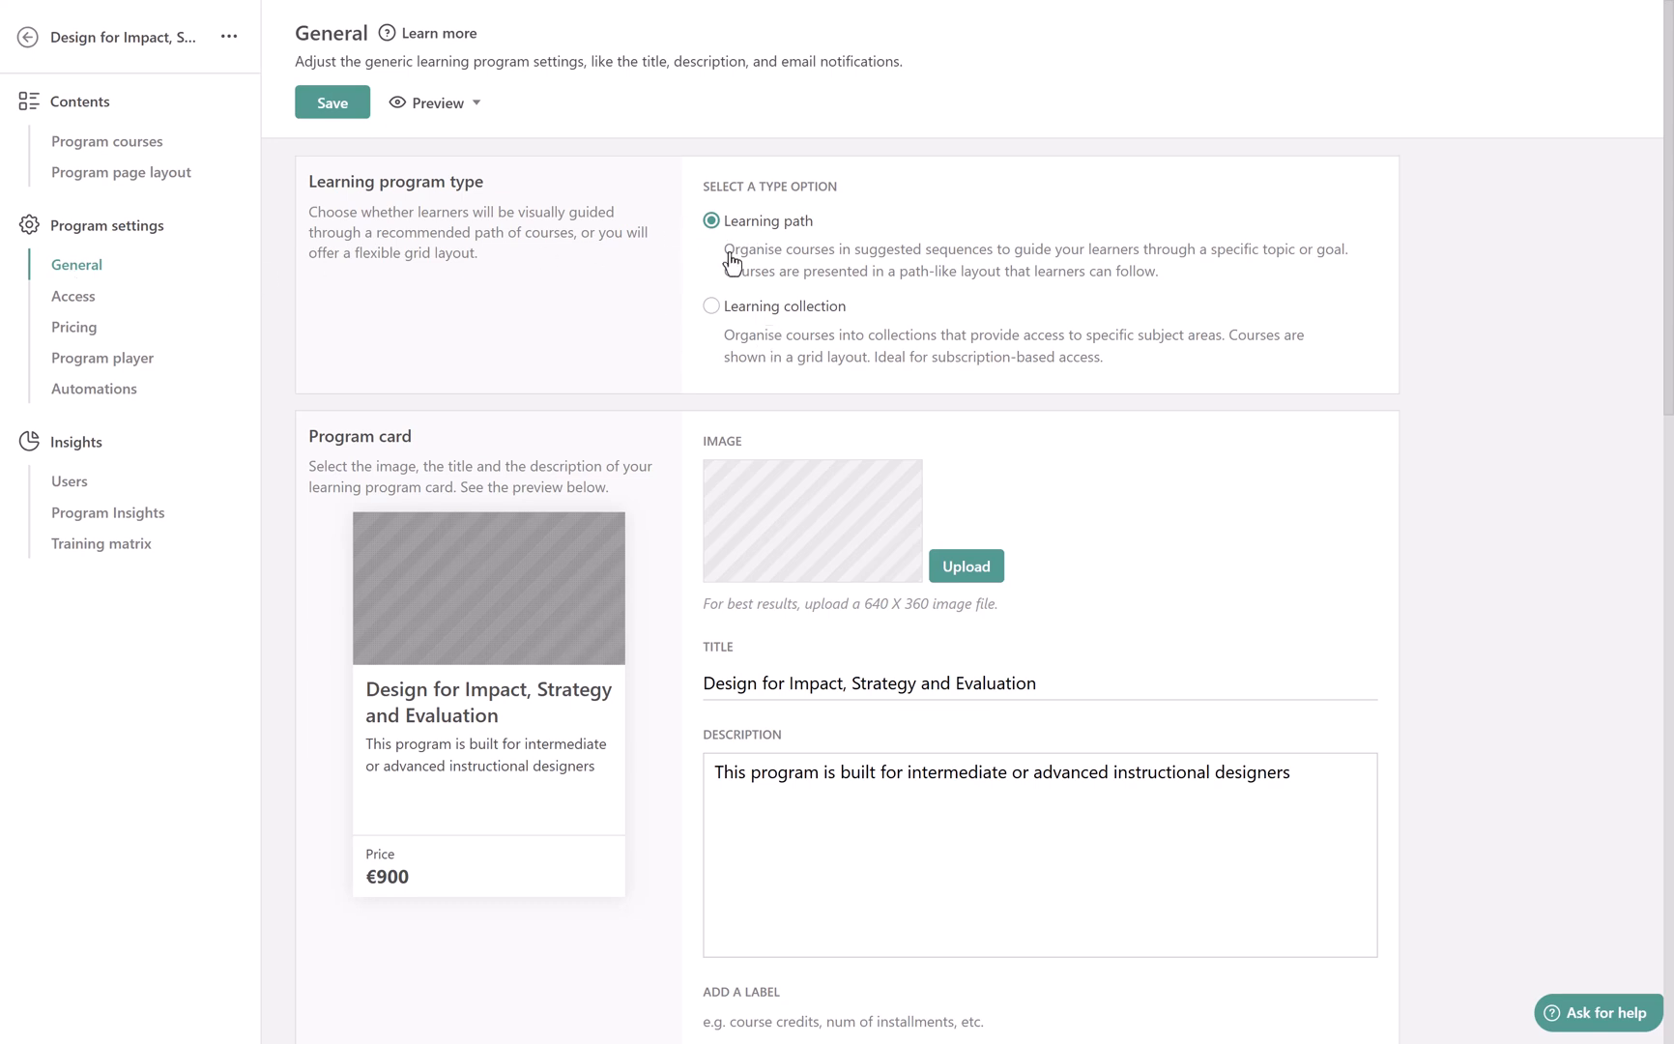
{"action": "left_click", "coordinate": [66, 307]}
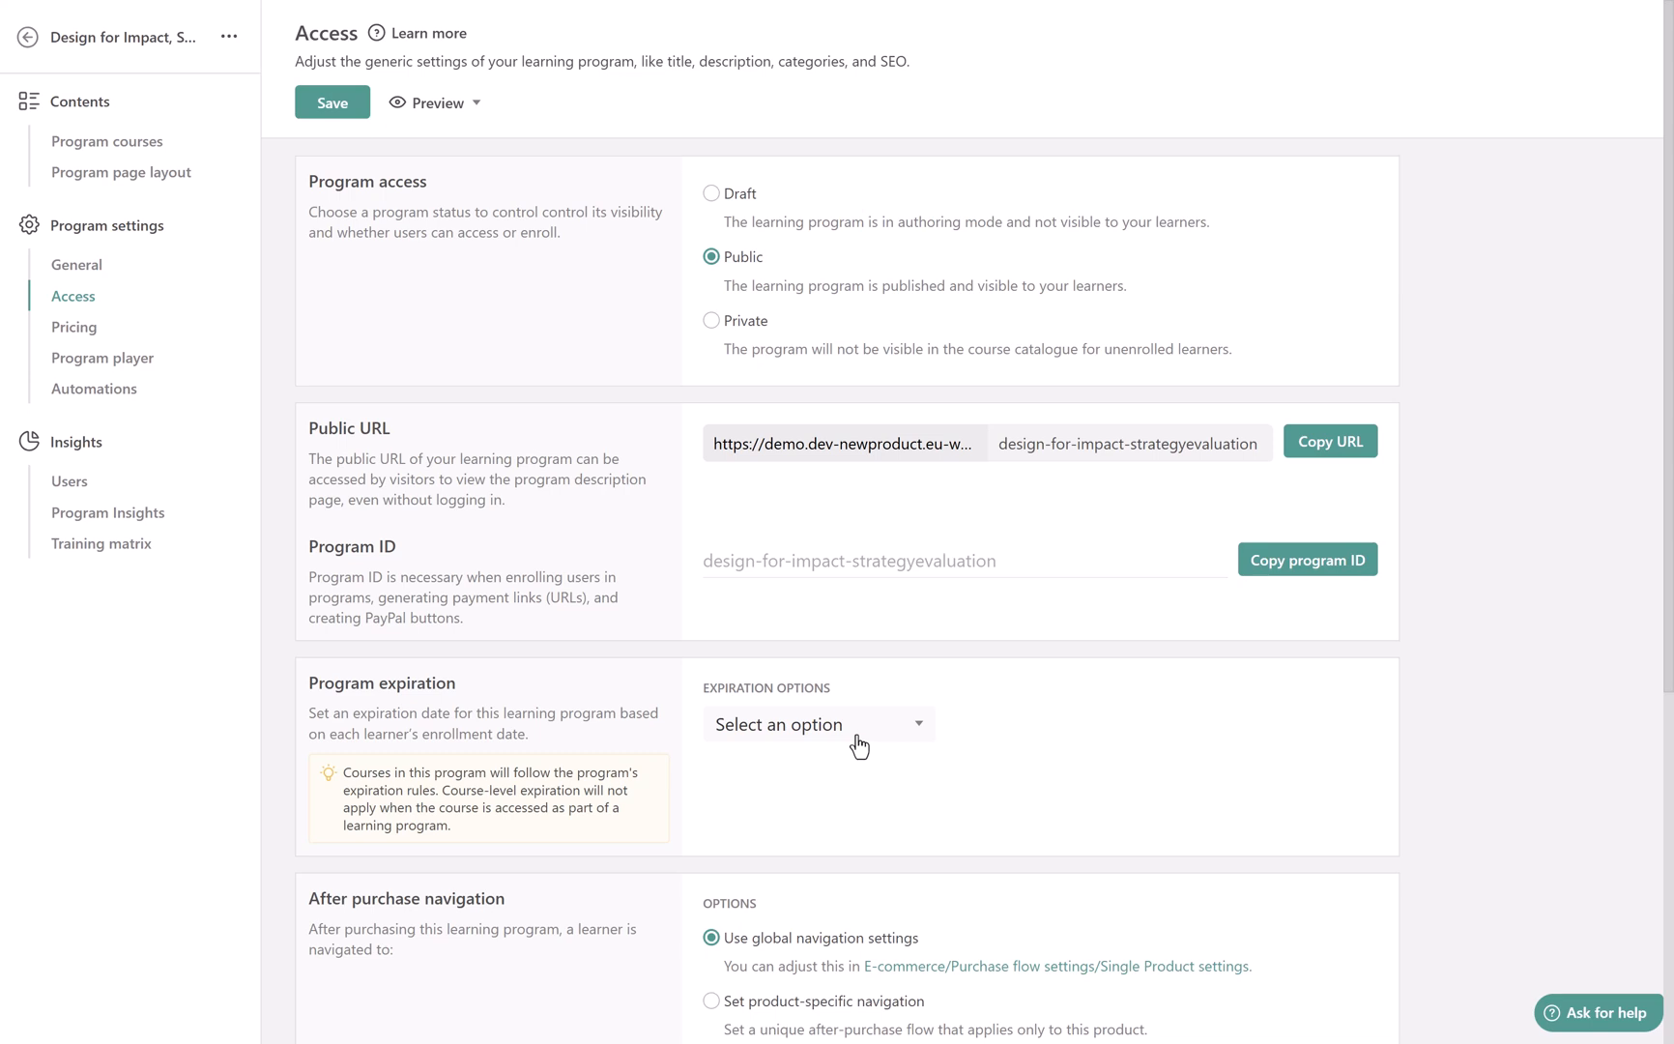
{"action": "left_click", "coordinate": [84, 339]}
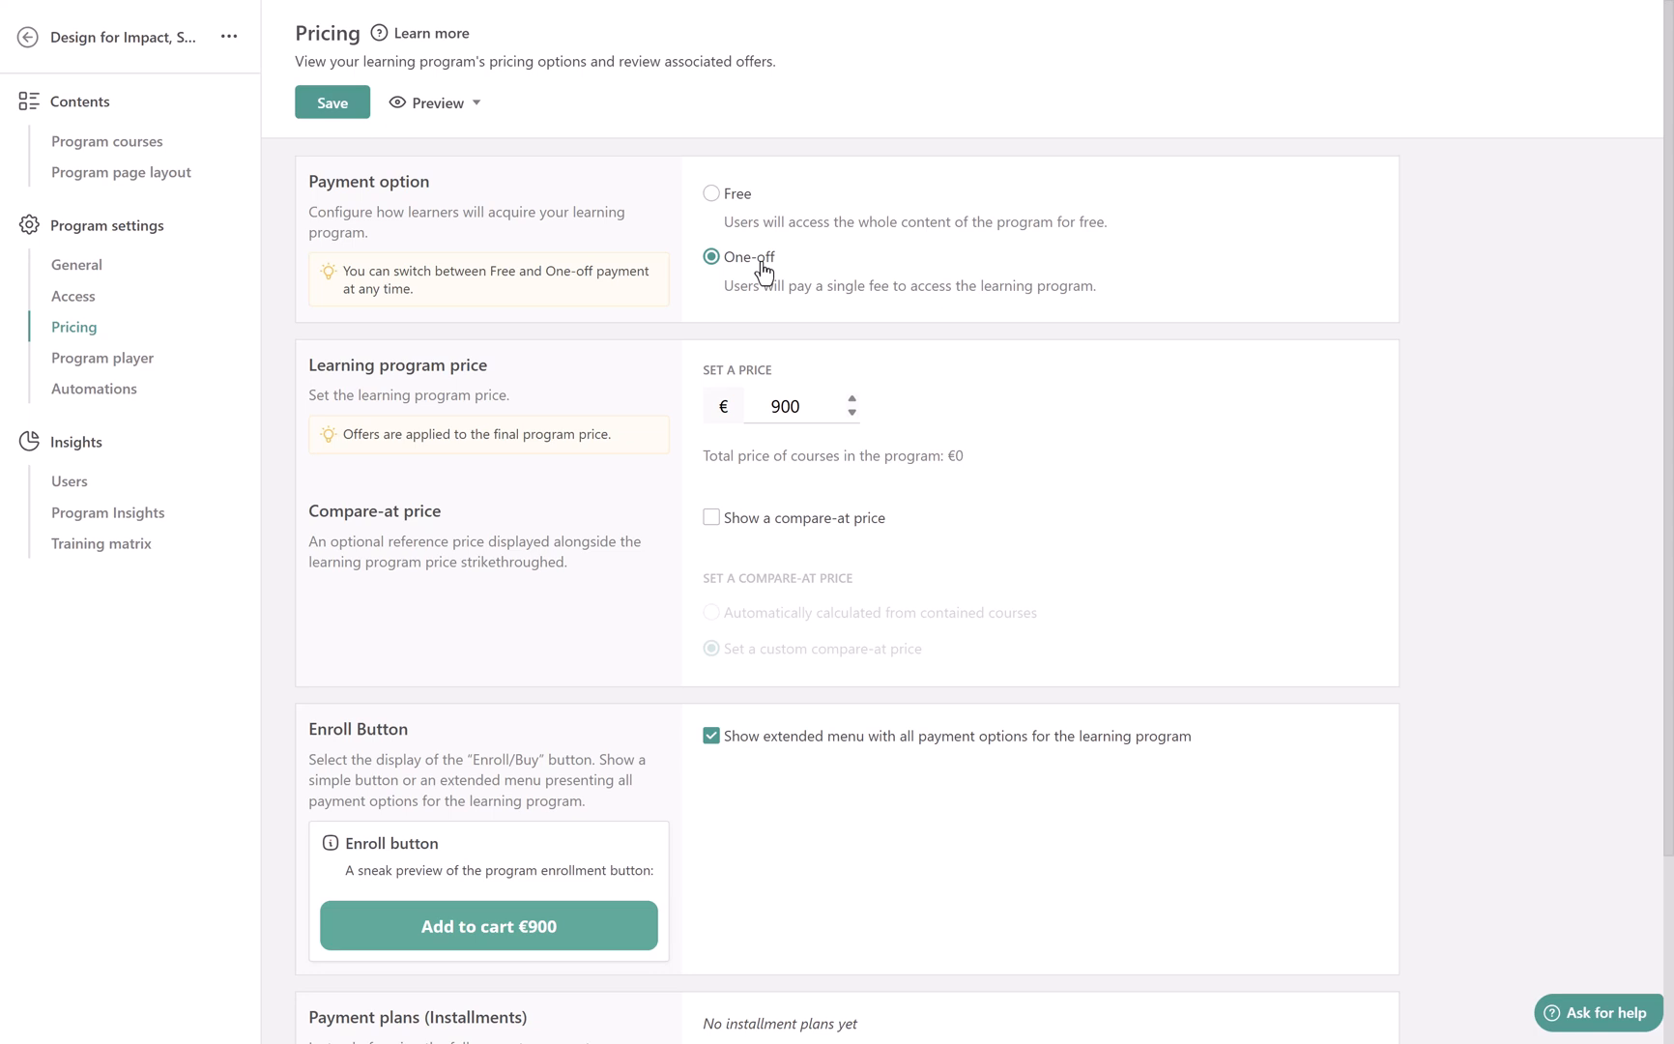
{"action": "left_click", "coordinate": [91, 538]}
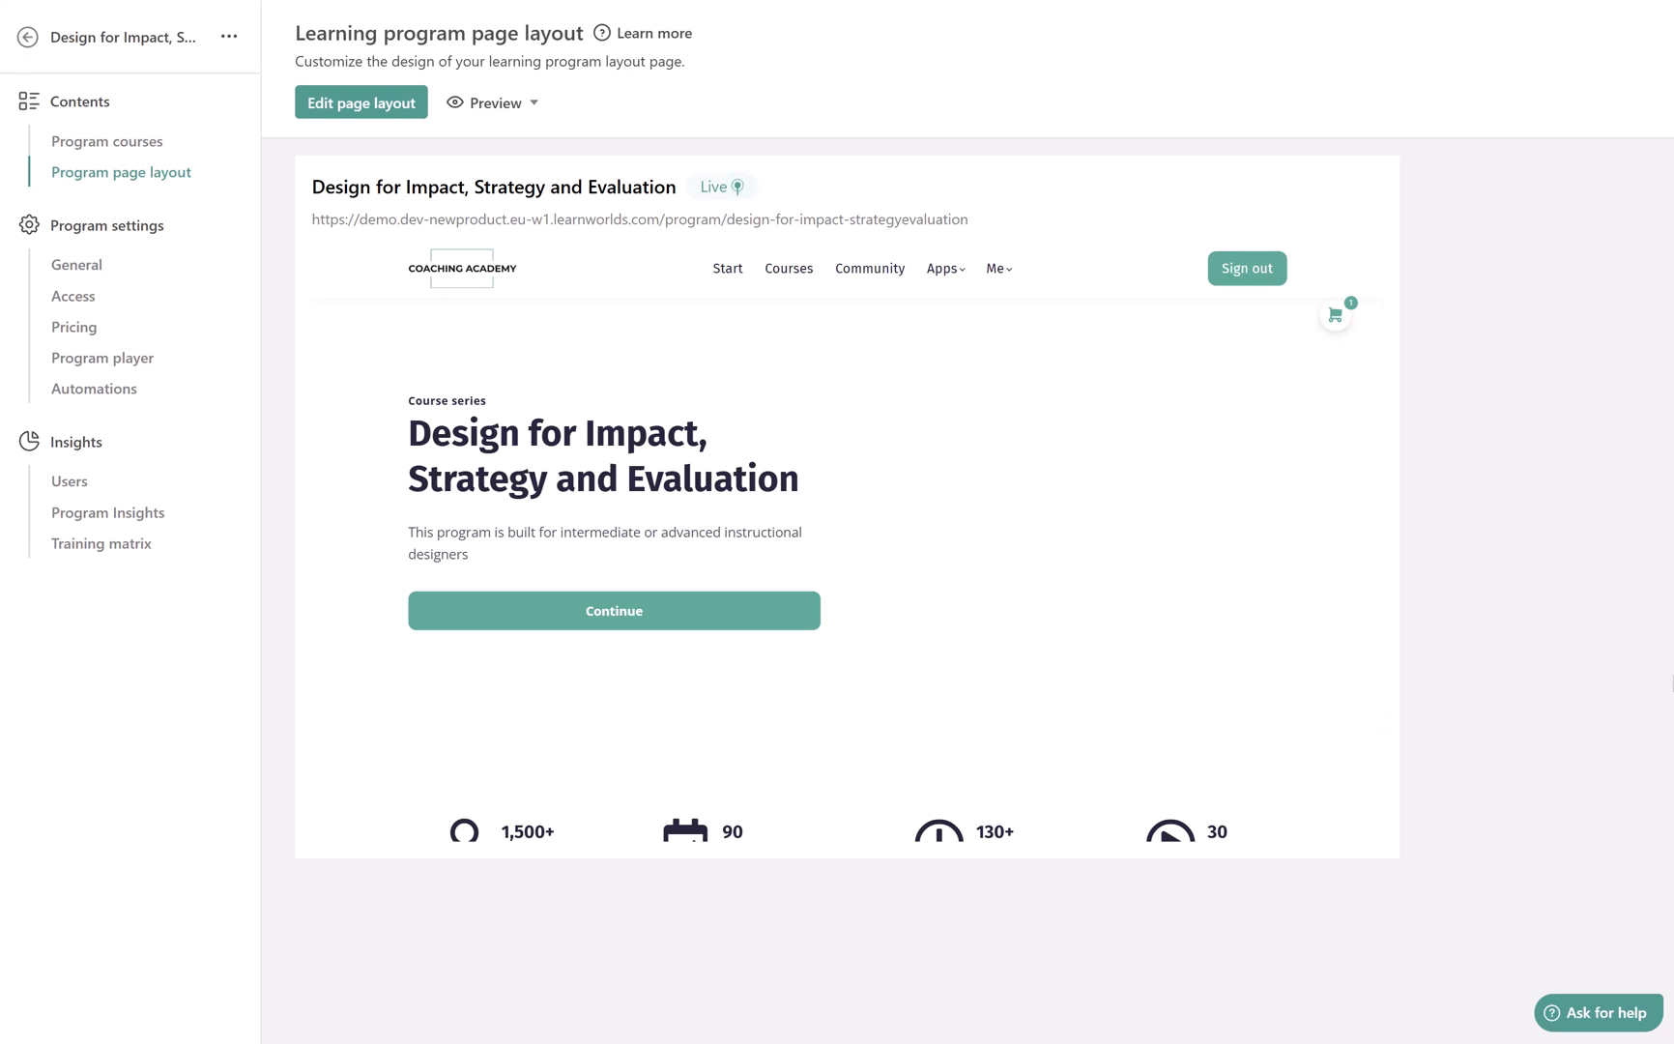
Preview the Inclusive Learning Design Strategies course within the Creative Course Designer Plan, and return to the program overview
{"action": "mouse_move", "coordinate": [611, 560]}
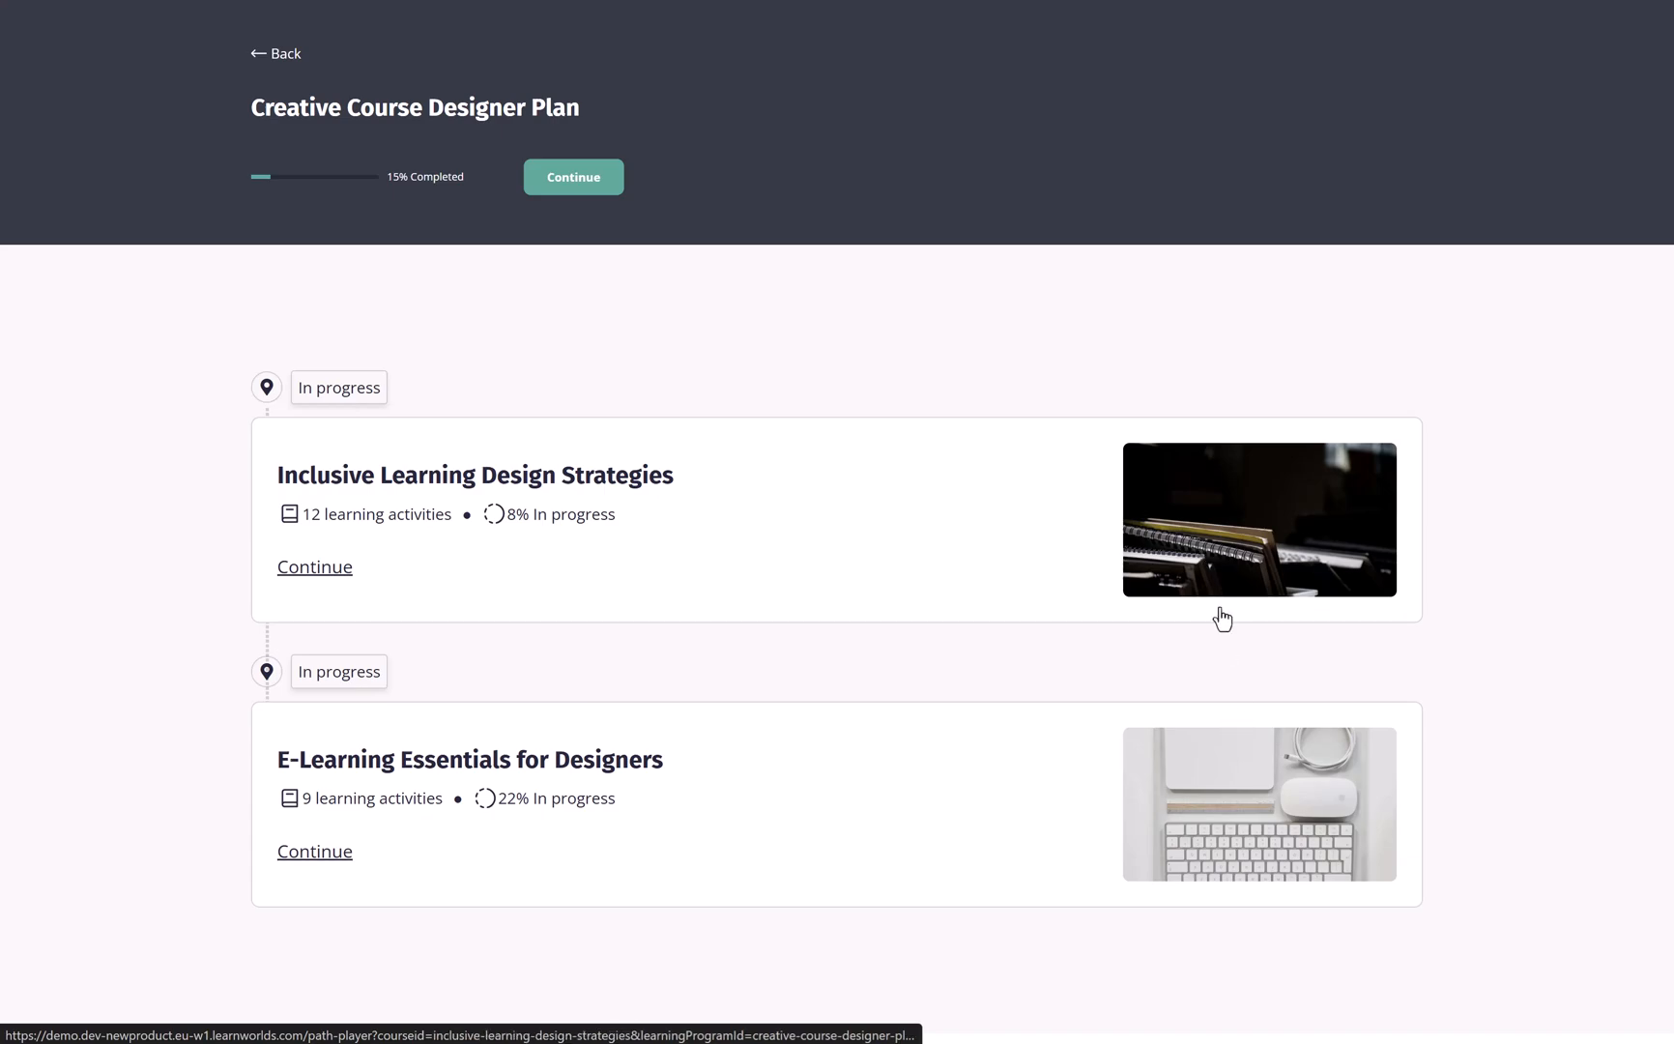
{"action": "left_click", "coordinate": [1221, 558]}
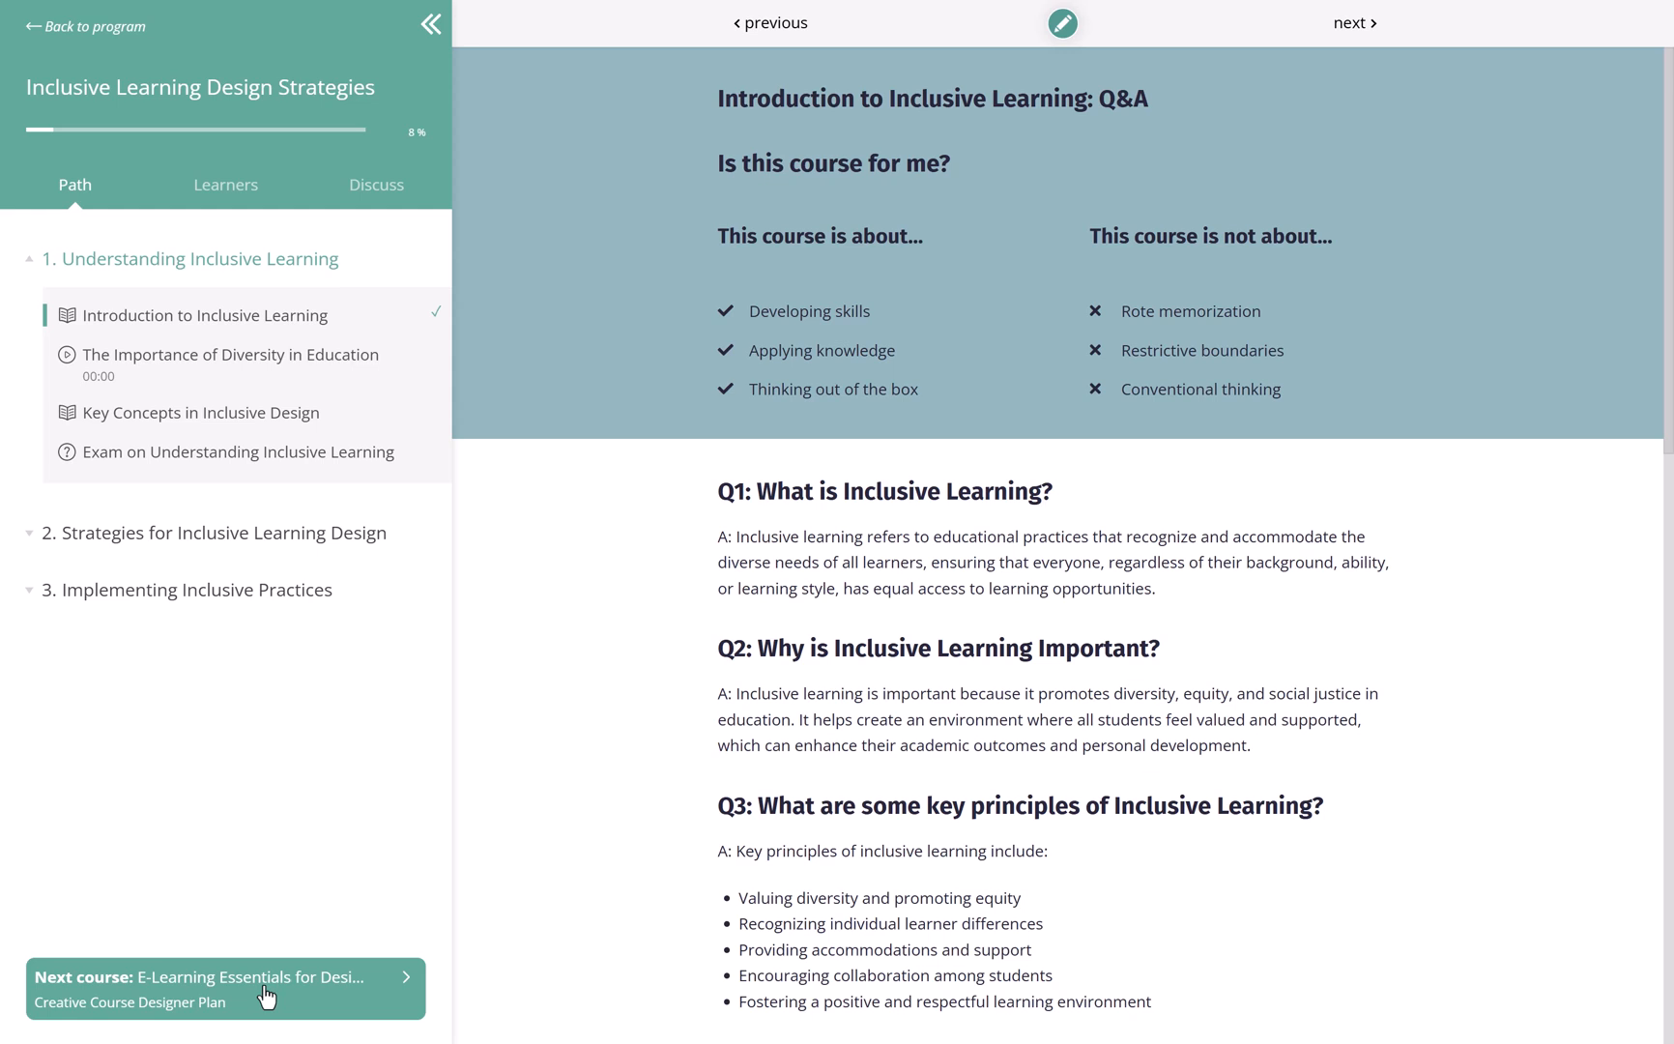
{"action": "left_click", "coordinate": [106, 34]}
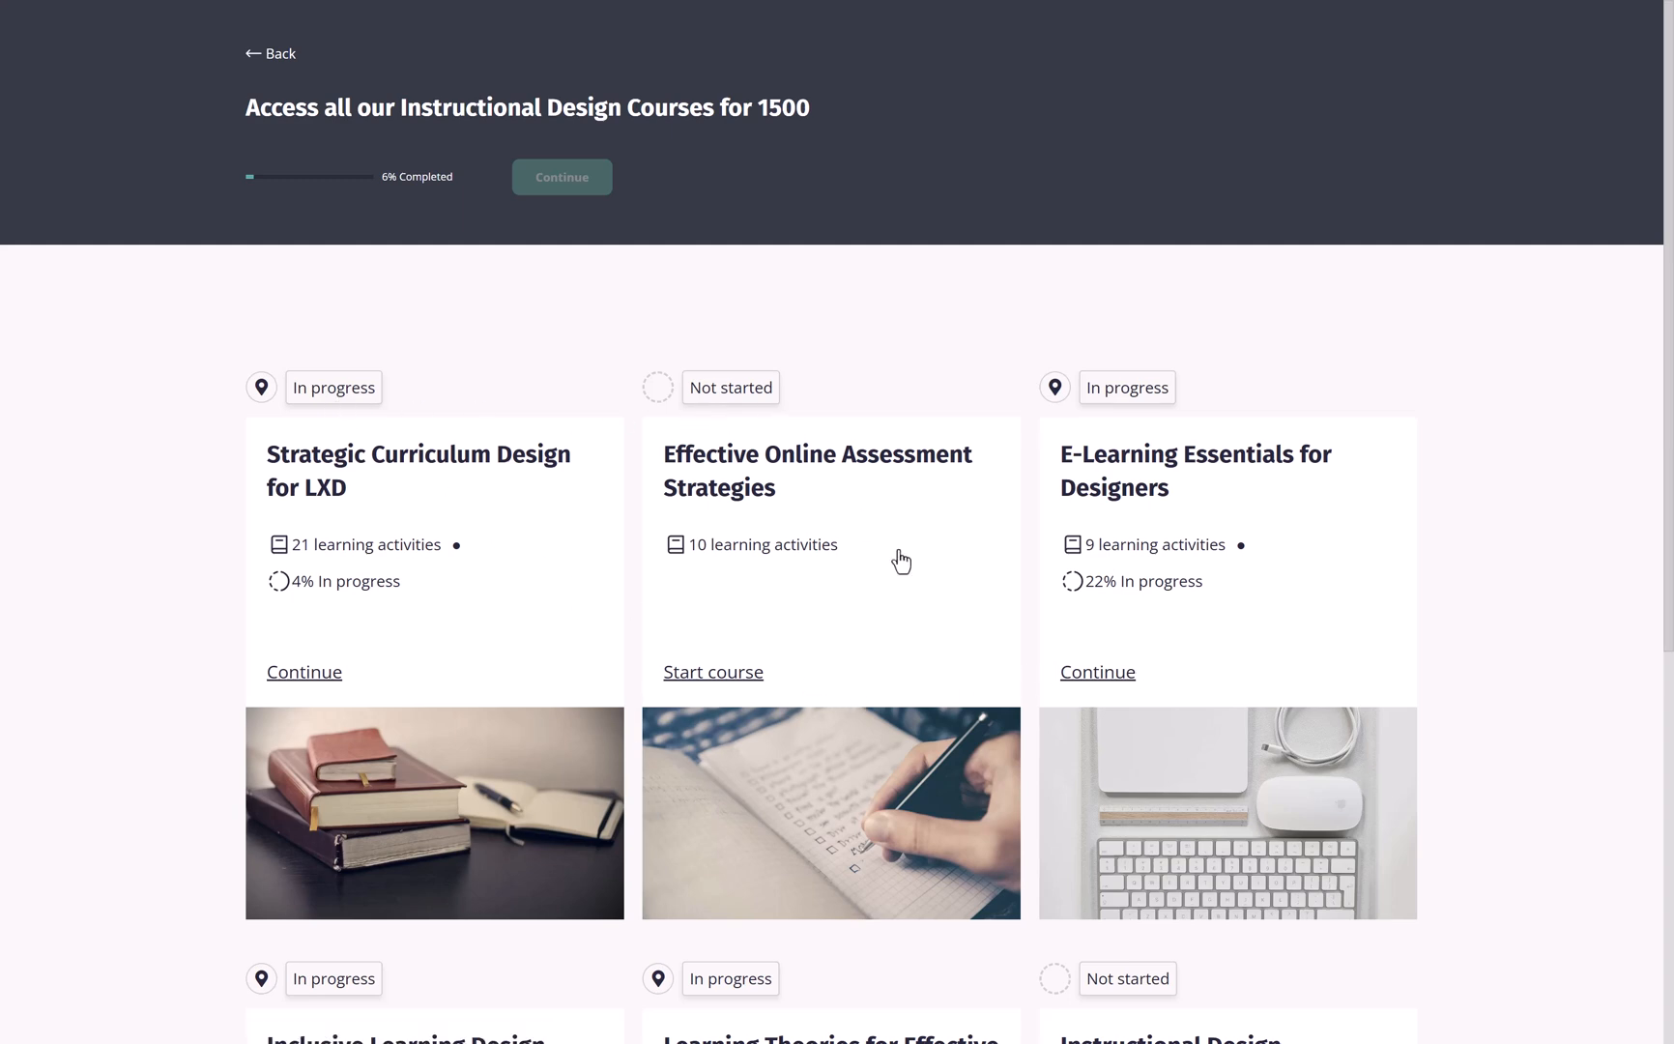
Look through the course cards of the "Access all our Instructional Design Courses for 1500" collection
{"action": "scroll", "coordinate": [1177, 907], "scroll_direction": "down", "scroll_amount": 2}
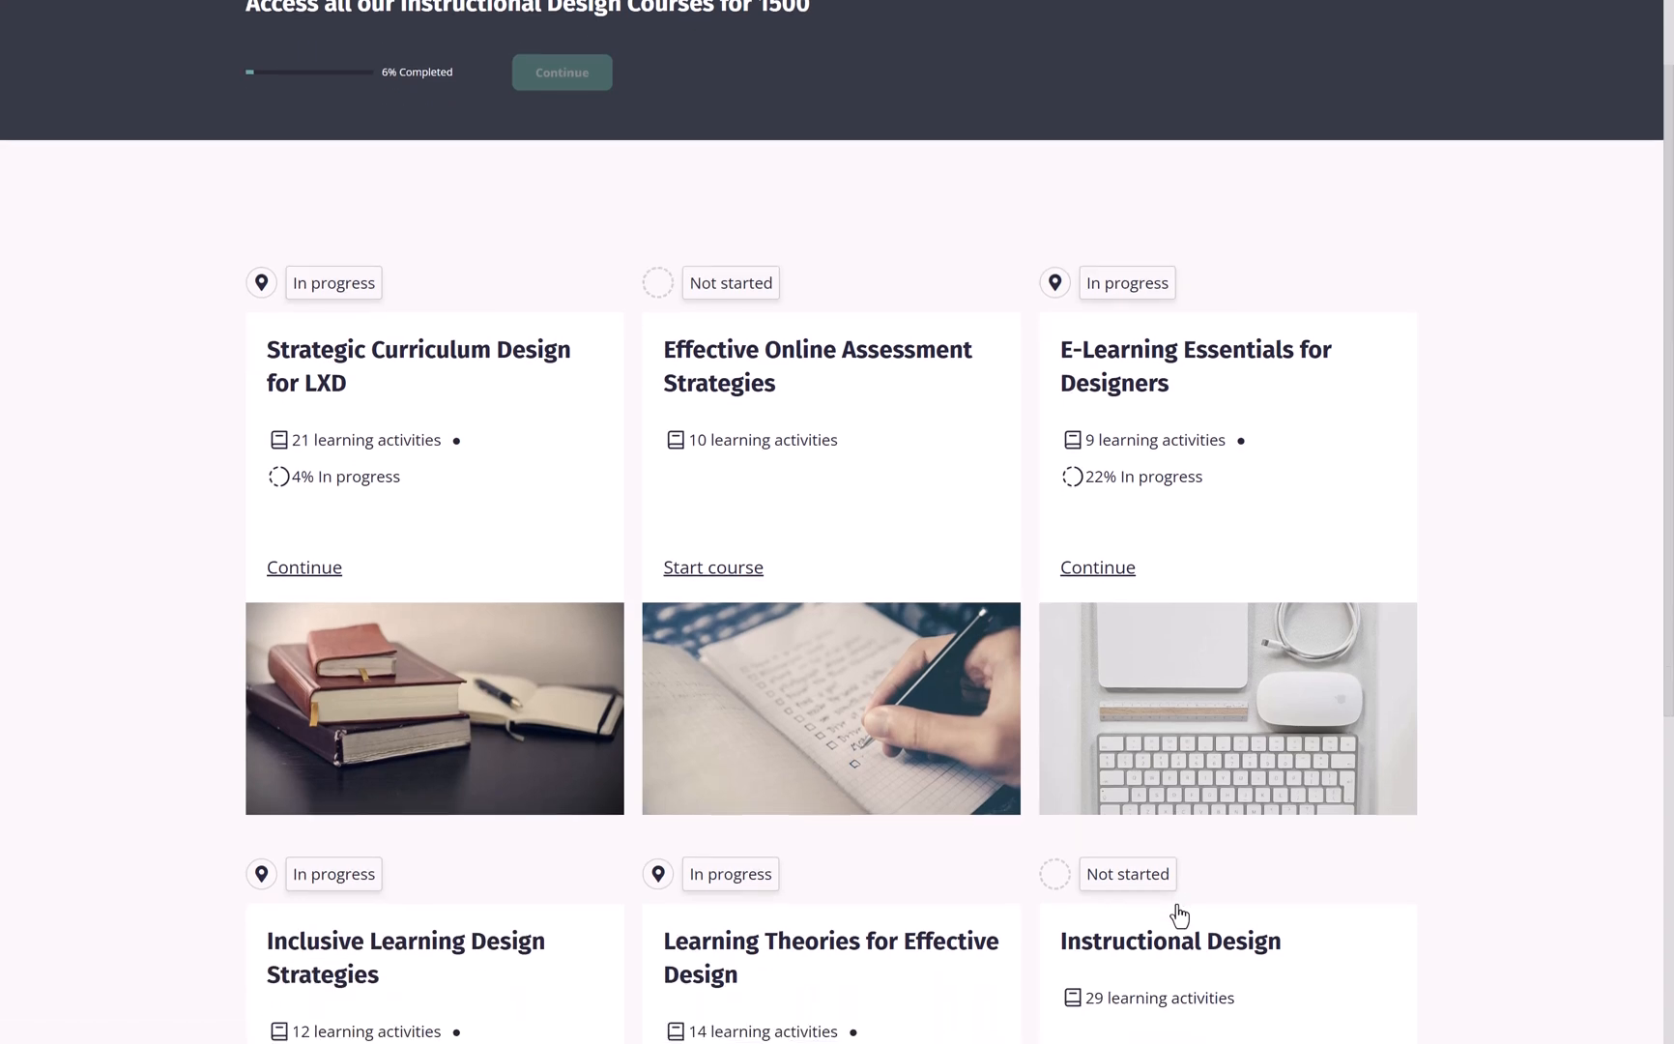
{"action": "left_click", "coordinate": [448, 657]}
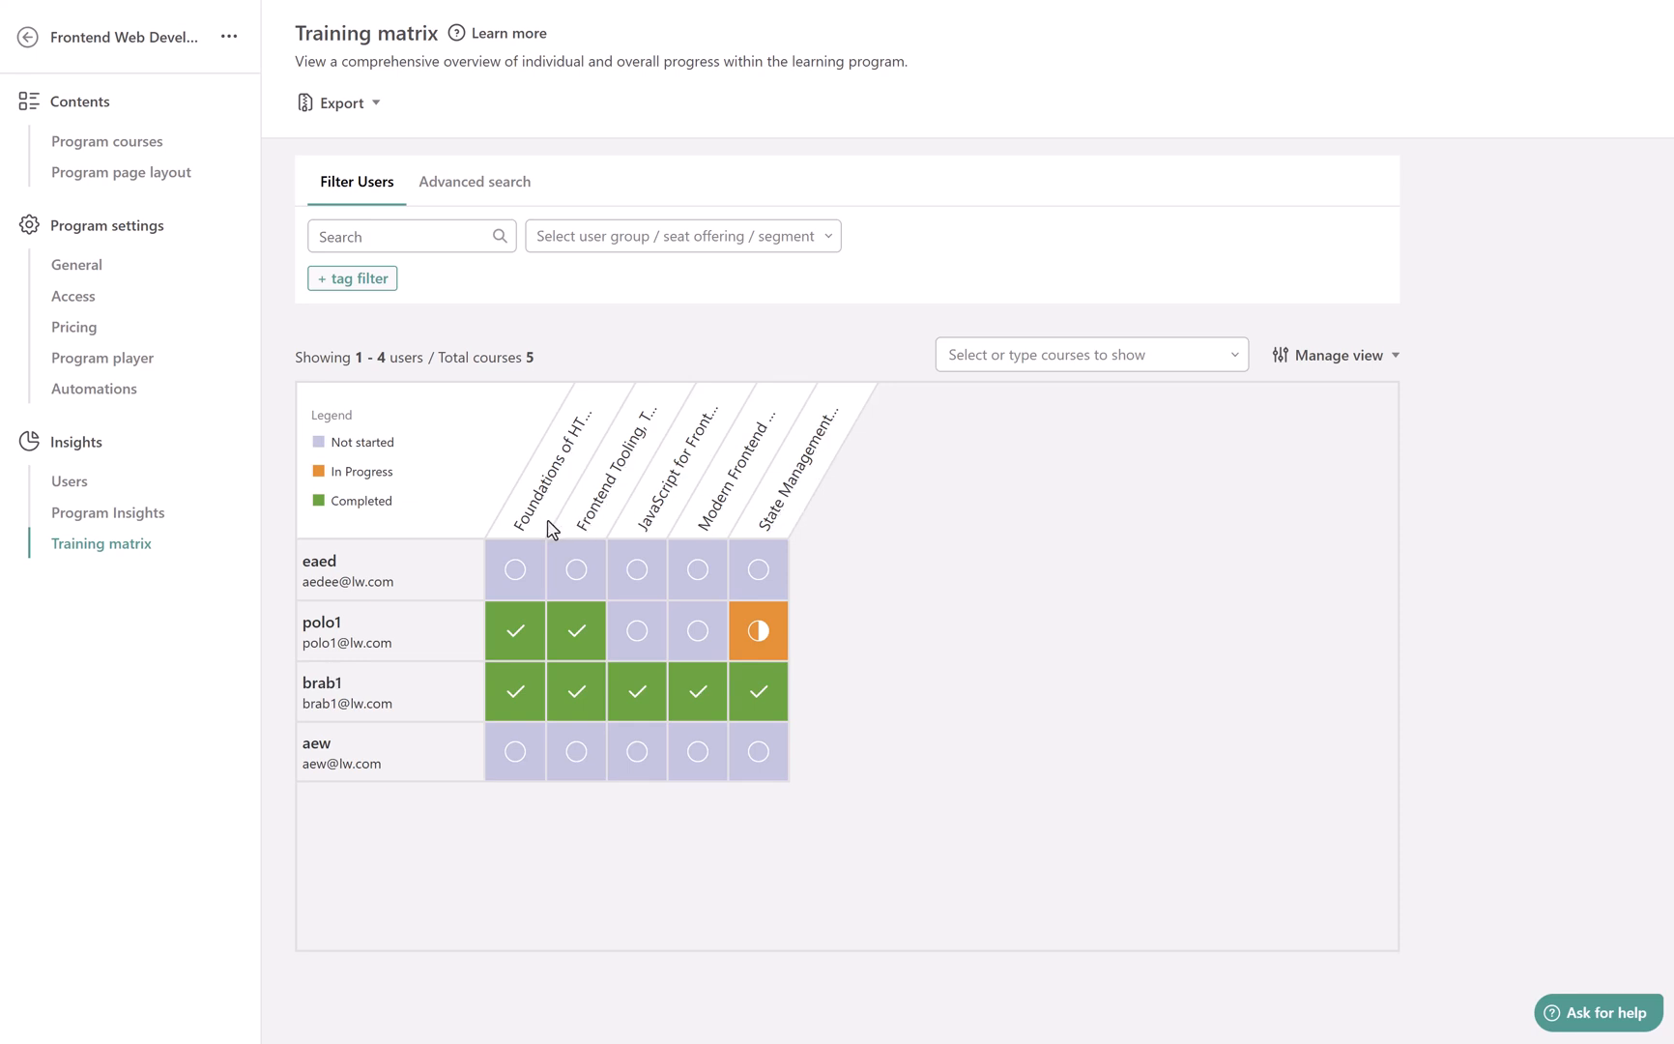
Open the view options of the Frontend Web Development program's training matrix
{"action": "left_click", "coordinate": [1329, 355]}
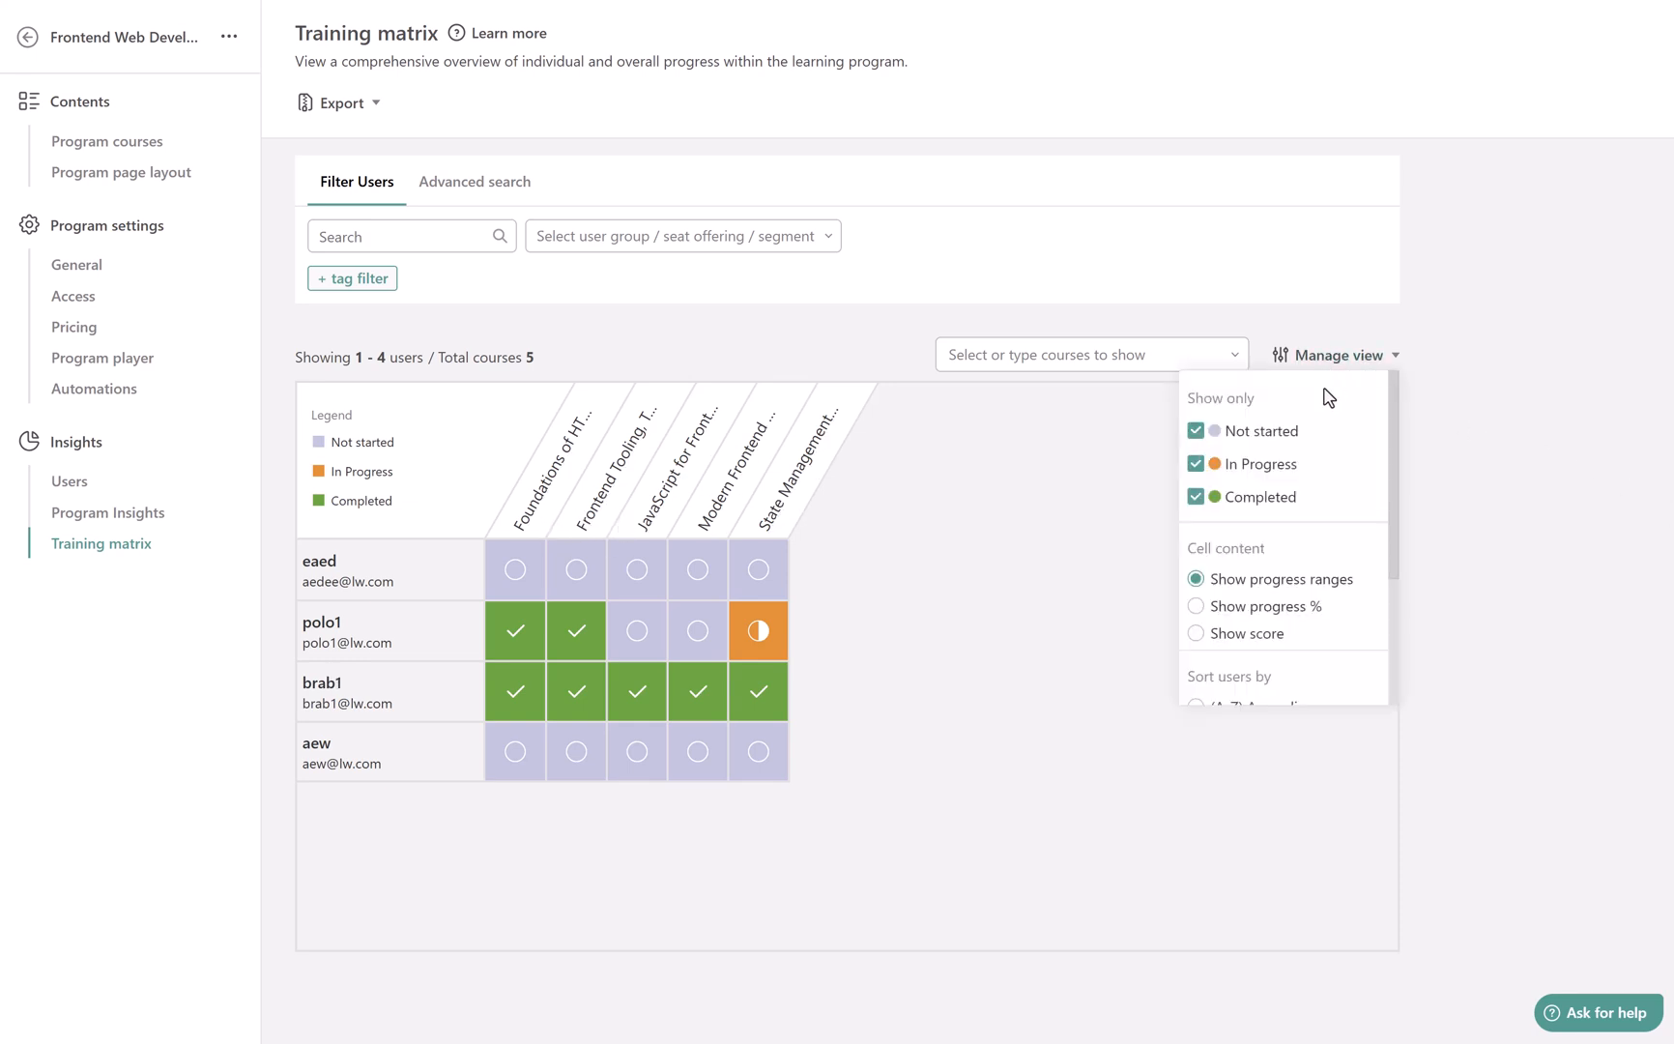